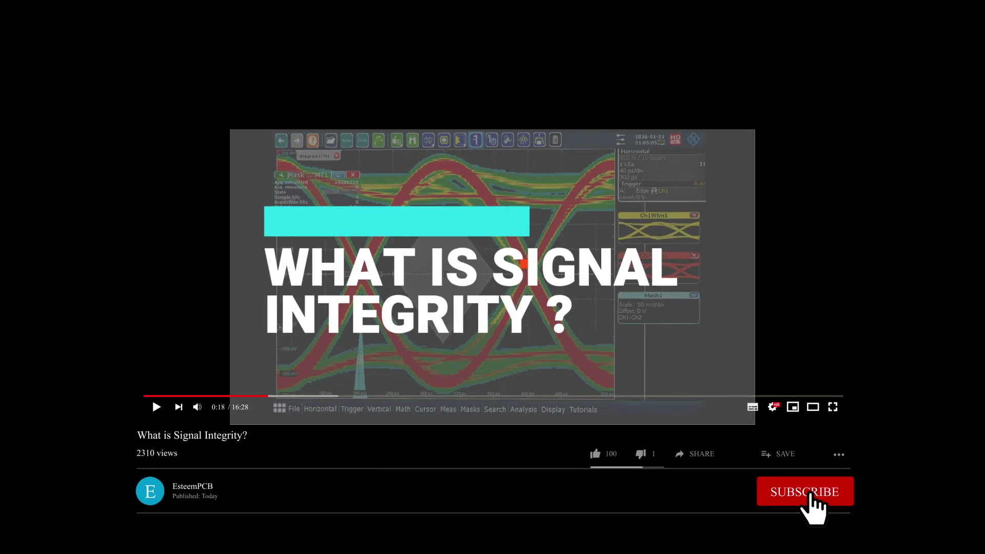
- Subscribe to the YouTube channel that published the What is Signal Integrity? video
left_click(809, 490)
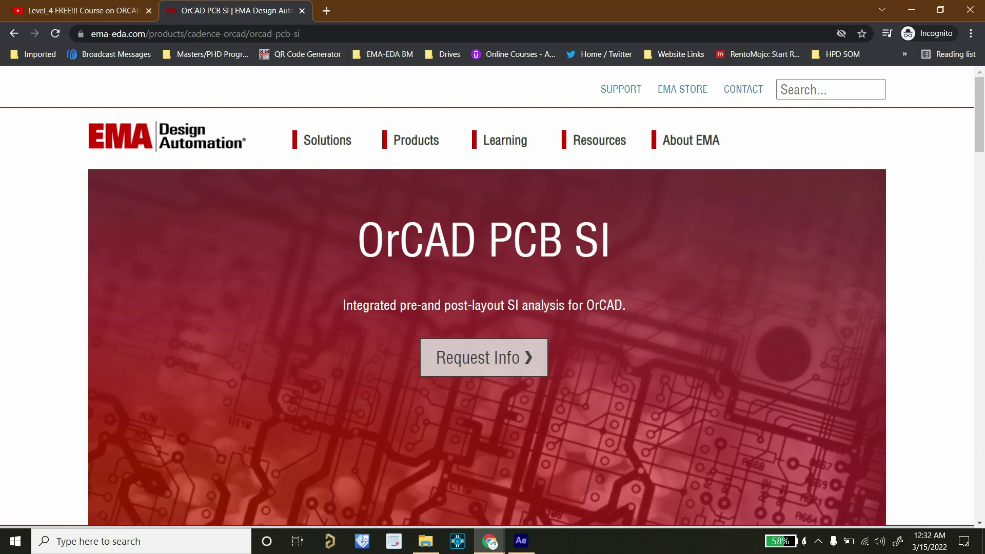
- From the OrCAD PCB SI page, open Request Info and browse the Contact Us enquiry form
scroll(492, 296, "down", 5)
scroll(492, 296, "up", 2)
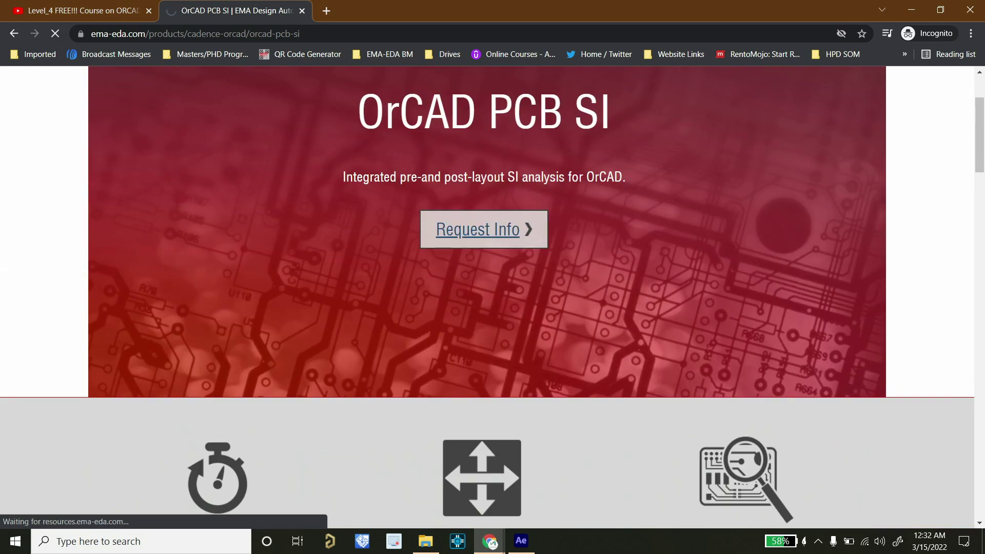
left_click(477, 229)
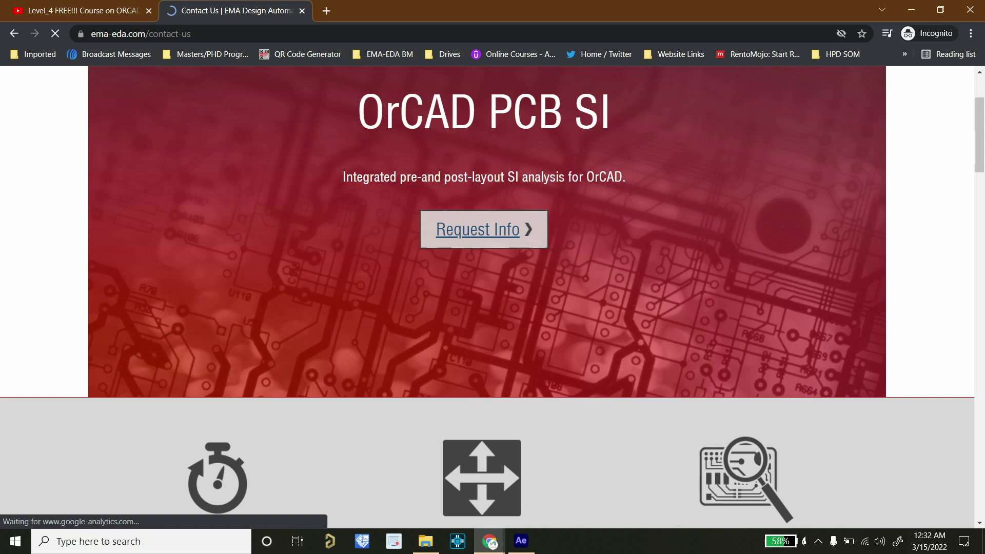
scroll(492, 297, "down", 3)
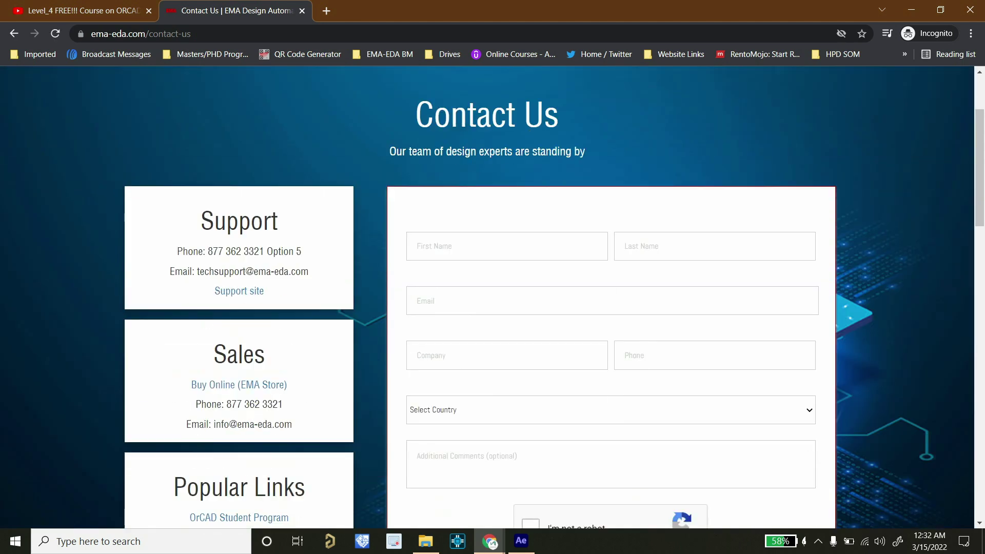
scroll(493, 297, "down", 1)
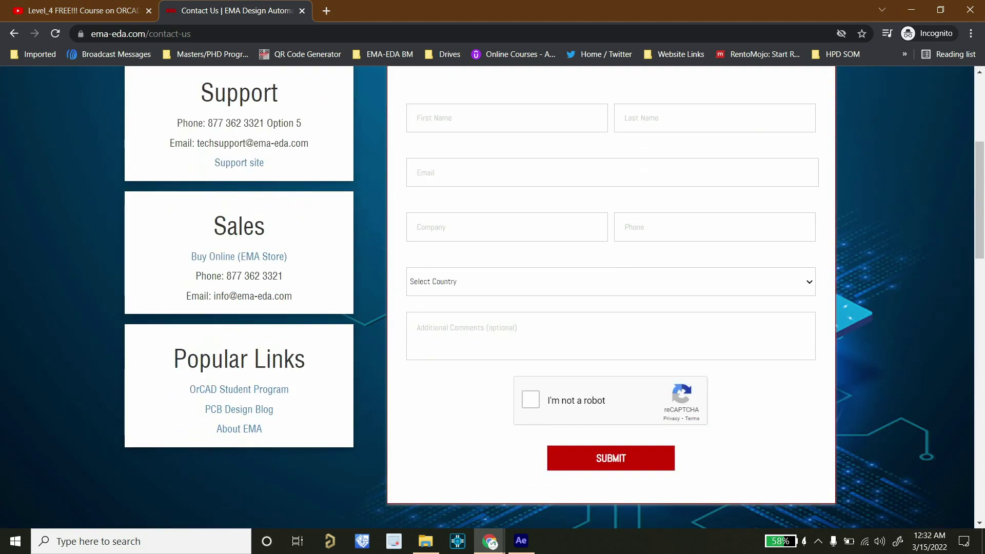
scroll(492, 298, "up", 1)
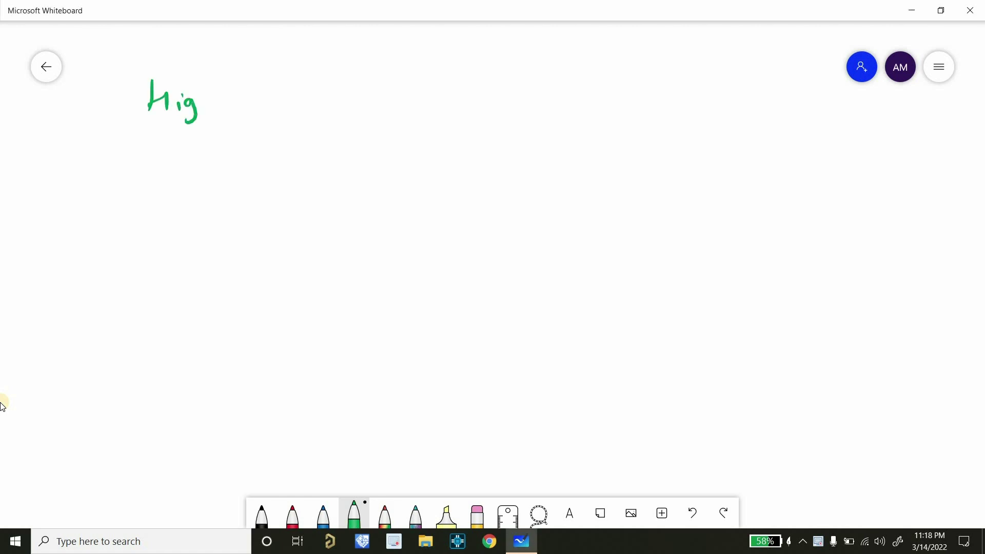
- Handwrite 'High-speed – clock freq ≥ 100MHz' in green
left_click_drag(201, 88, 256, 125)
left_click_drag(258, 109, 306, 110)
mouse_move(315, 83)
left_mouse_down()
mouse_move(315, 123)
mouse_move(344, 106)
left_mouse_up()
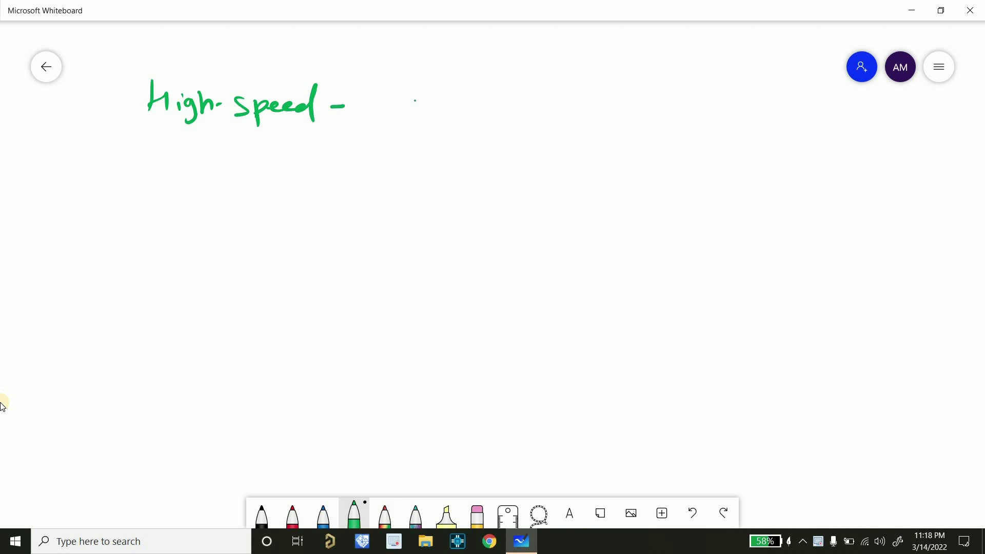
mouse_move(416, 100)
left_mouse_down()
mouse_move(437, 105)
mouse_move(457, 91)
mouse_move(468, 116)
left_mouse_up()
mouse_move(491, 87)
left_mouse_down()
mouse_move(484, 131)
mouse_move(502, 103)
left_mouse_up()
left_click_drag(493, 116, 532, 105)
left_click_drag(536, 102, 533, 143)
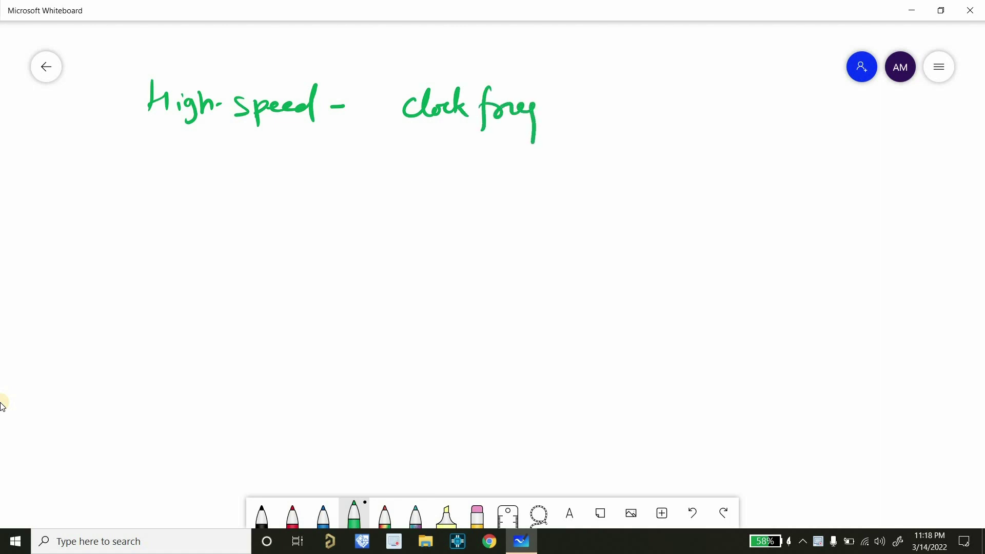
mouse_move(569, 96)
left_mouse_down()
mouse_move(566, 123)
mouse_move(671, 123)
left_mouse_up()
mouse_move(676, 123)
left_mouse_down()
mouse_move(691, 98)
mouse_move(701, 124)
left_mouse_up()
mouse_move(710, 98)
left_mouse_down()
mouse_move(713, 108)
mouse_move(730, 95)
left_mouse_up()
mouse_move(727, 99)
left_mouse_down()
mouse_move(729, 124)
mouse_move(753, 125)
left_mouse_up()
left_click_drag(752, 111, 761, 110)
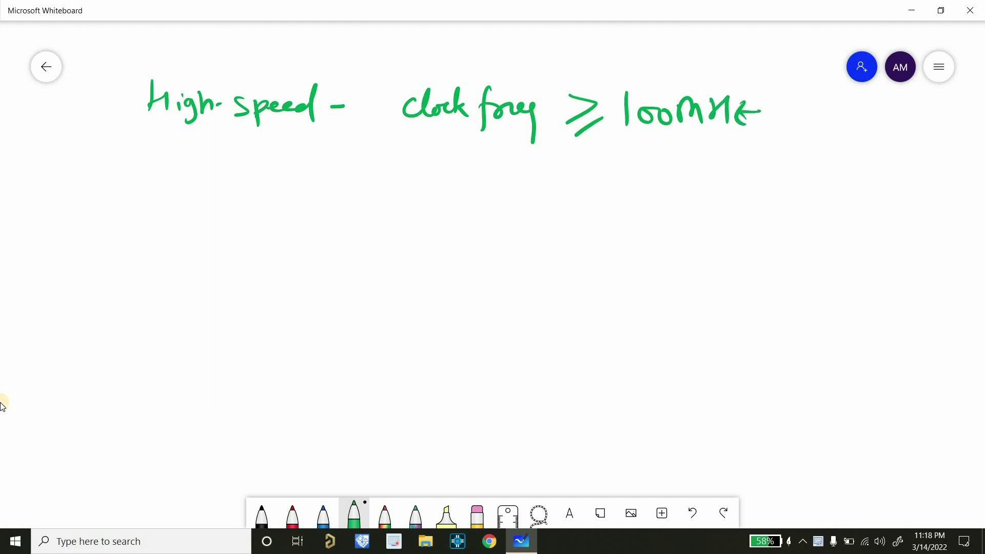
- Write 'RT ≤ 1ms' below and bracket both high-speed conditions together
left_click_drag(462, 160, 460, 191)
left_click_drag(463, 164, 491, 189)
left_click_drag(493, 161, 512, 157)
left_click_drag(507, 159, 502, 197)
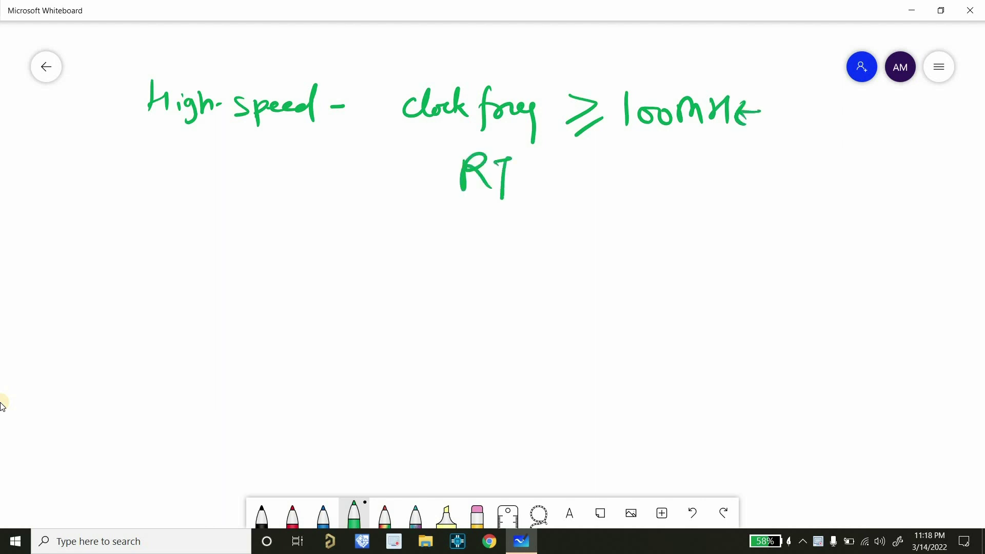
mouse_move(570, 161)
left_mouse_down()
mouse_move(577, 199)
mouse_move(595, 189)
left_mouse_up()
left_click_drag(614, 183, 647, 191)
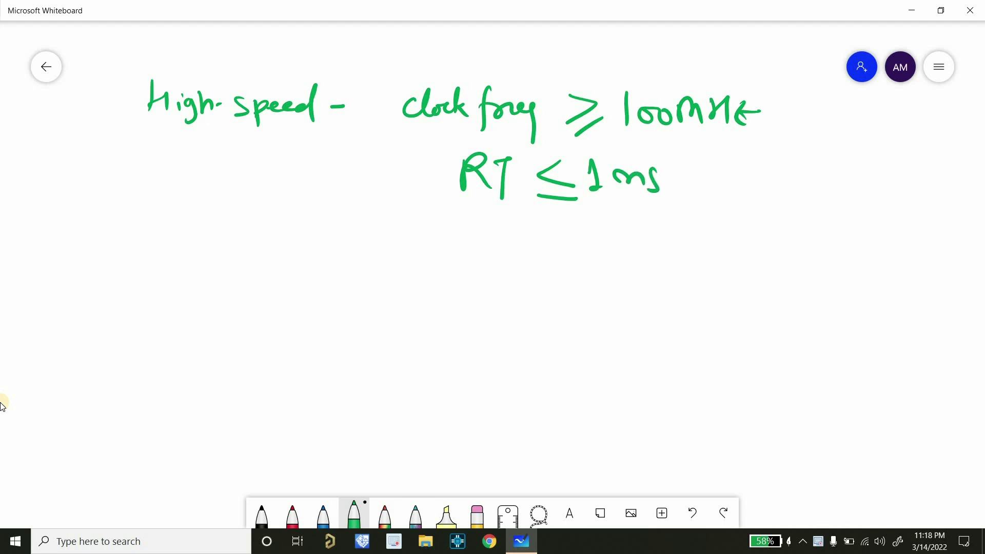
mouse_move(420, 88)
left_mouse_down()
mouse_move(386, 200)
mouse_move(421, 211)
left_mouse_up()
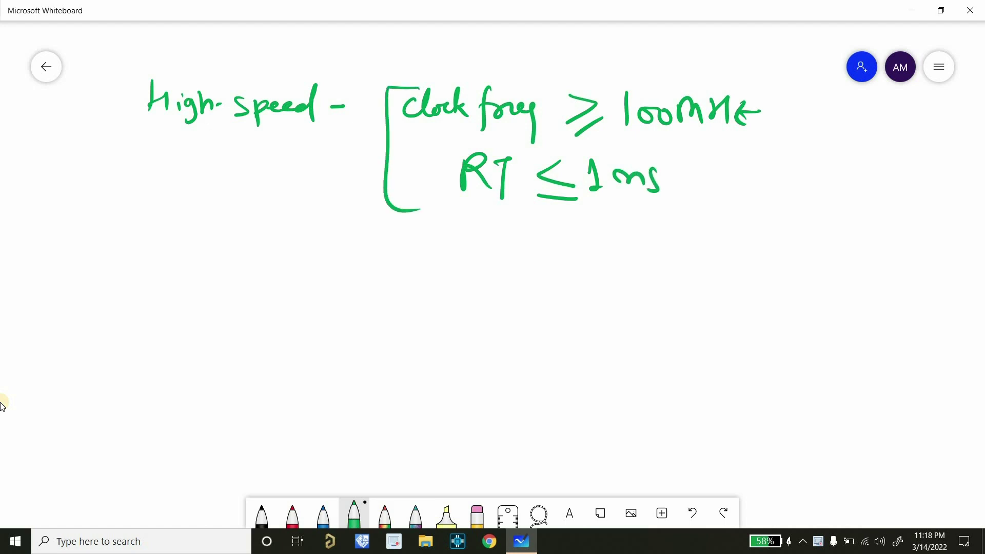
- Write 'SI?' with a closing bracket after it below the high-speed note
left_click_drag(272, 251, 244, 275)
left_click_drag(267, 255, 289, 255)
left_click_drag(279, 255, 279, 287)
mouse_move(276, 287)
left_mouse_down()
mouse_move(292, 286)
mouse_move(311, 262)
mouse_move(315, 283)
left_mouse_up()
left_click(318, 295)
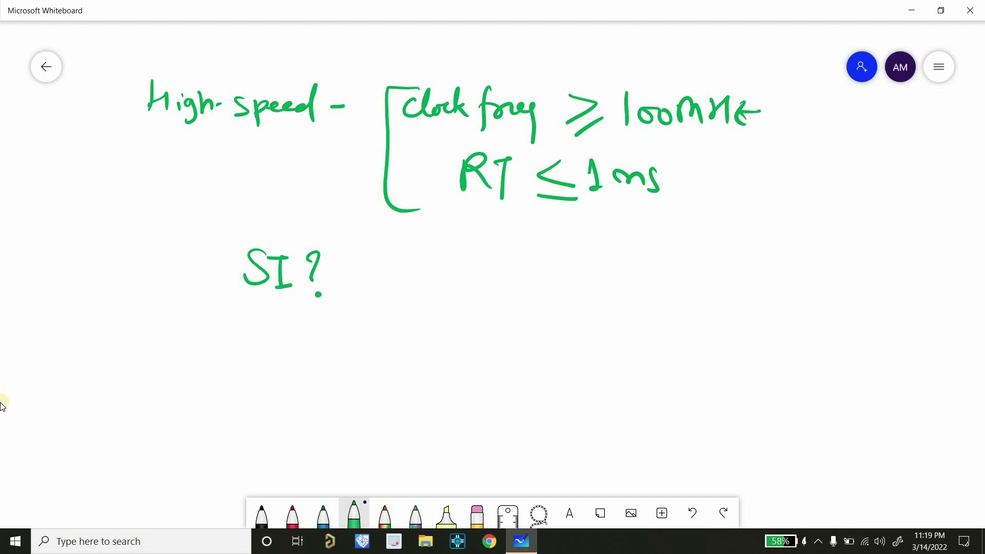
mouse_move(356, 236)
left_mouse_down()
mouse_move(368, 302)
mouse_move(347, 307)
left_mouse_up()
- Write 'Problems due to' to the right of SI?
mouse_move(445, 255)
left_mouse_down()
mouse_move(442, 290)
mouse_move(446, 276)
left_mouse_up()
mouse_move(458, 285)
left_mouse_down()
mouse_move(476, 268)
mouse_move(477, 281)
left_mouse_up()
mouse_move(490, 250)
left_mouse_down()
mouse_move(487, 283)
mouse_move(498, 281)
left_mouse_up()
mouse_move(505, 256)
left_mouse_down()
mouse_move(507, 281)
mouse_move(550, 280)
left_mouse_up()
left_click_drag(567, 265, 554, 285)
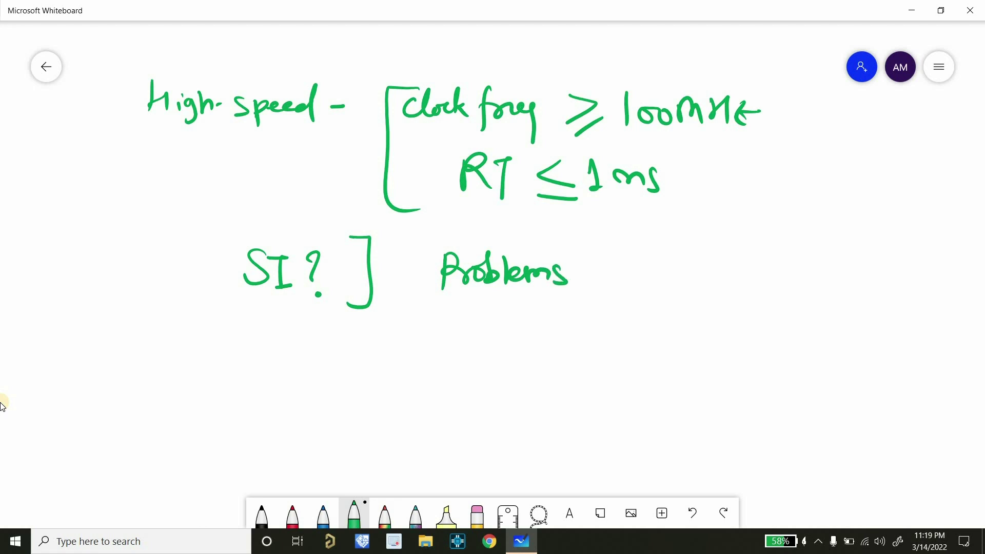
mouse_move(616, 268)
left_mouse_down()
mouse_move(621, 282)
mouse_move(716, 271)
left_mouse_up()
mouse_move(684, 262)
left_mouse_down()
mouse_move(775, 249)
mouse_move(768, 282)
left_mouse_up()
- Write 'Transmission' with 'Interconnects' beneath it
left_click_drag(769, 266, 819, 275)
mouse_move(824, 261)
left_mouse_down()
mouse_move(832, 276)
mouse_move(823, 276)
left_mouse_up()
left_click_drag(838, 275, 869, 277)
left_click_drag(859, 256, 871, 280)
mouse_move(895, 260)
left_mouse_down()
mouse_move(887, 282)
mouse_move(910, 280)
left_mouse_up()
left_click_drag(914, 268, 925, 277)
left_click_drag(926, 269, 935, 280)
left_click_drag(763, 302, 786, 294)
mouse_move(779, 299)
left_mouse_down()
mouse_move(777, 321)
mouse_move(803, 319)
left_mouse_up()
mouse_move(813, 296)
left_mouse_down()
mouse_move(808, 320)
mouse_move(816, 310)
left_mouse_up()
mouse_move(818, 314)
left_mouse_down()
mouse_move(841, 307)
mouse_move(847, 323)
mouse_move(863, 310)
left_mouse_up()
left_click_drag(868, 323, 937, 323)
left_click_drag(949, 306, 953, 331)
- Write 'in HS products' below and underline it
mouse_move(567, 350)
left_mouse_down()
mouse_move(568, 369)
mouse_move(579, 356)
mouse_move(591, 368)
left_mouse_up()
mouse_move(614, 342)
left_mouse_down()
mouse_move(615, 369)
mouse_move(632, 370)
left_mouse_up()
mouse_move(644, 347)
left_mouse_down()
mouse_move(642, 369)
mouse_move(678, 381)
left_mouse_up()
mouse_move(678, 359)
left_mouse_down()
mouse_move(710, 355)
mouse_move(716, 368)
mouse_move(731, 369)
mouse_move(767, 367)
left_mouse_up()
mouse_move(775, 349)
left_mouse_down()
mouse_move(773, 368)
mouse_move(783, 368)
left_mouse_up()
left_click_drag(787, 364, 792, 365)
left_click_drag(604, 390, 708, 393)
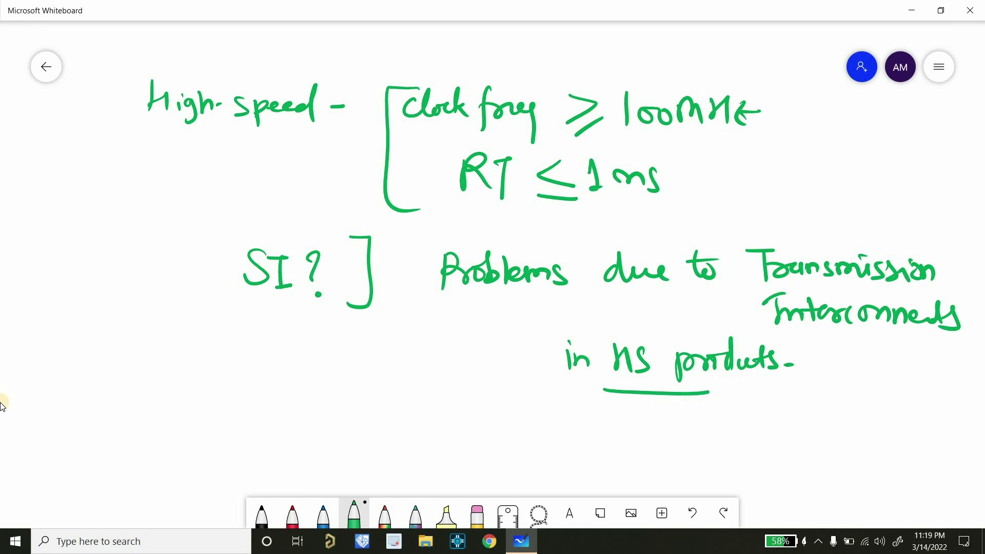
- Bracket 'Transmission Interconnects' on both sides and underline Interconnects
mouse_move(758, 229)
left_mouse_down()
mouse_move(730, 231)
mouse_move(758, 336)
left_mouse_up()
mouse_move(934, 239)
left_mouse_down()
mouse_move(947, 238)
mouse_move(966, 335)
mouse_move(932, 337)
left_mouse_up()
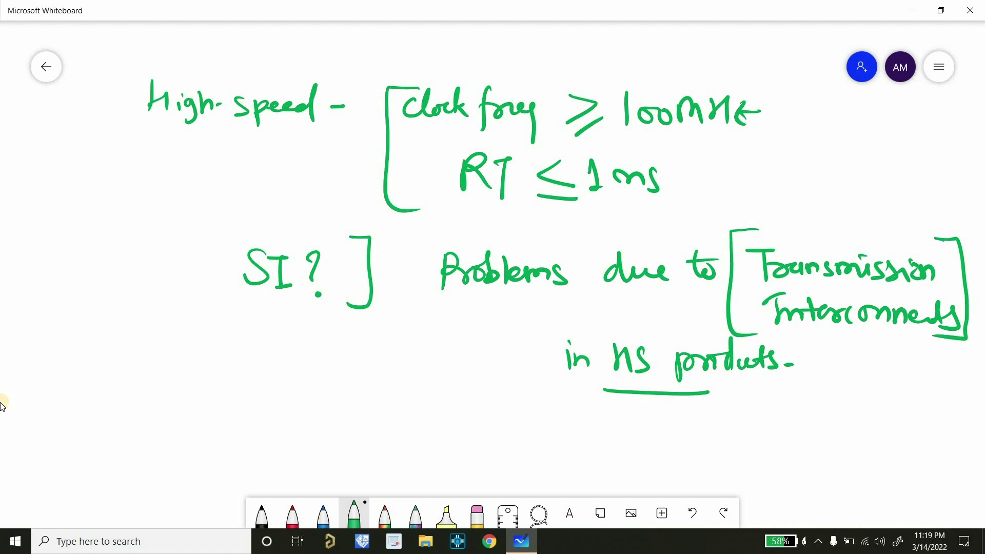
left_click_drag(803, 342, 866, 347)
- On blank canvas, draw a Tx triangle, a line to an Rx triangle, and a box around the line
scroll(2, 307, "down", 5)
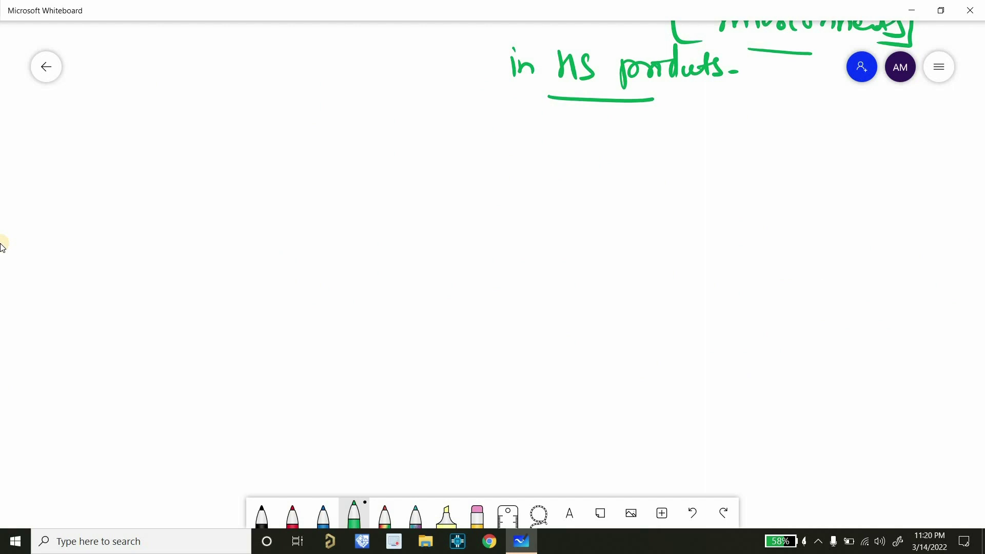
mouse_move(229, 167)
left_mouse_down()
mouse_move(226, 124)
mouse_move(241, 183)
mouse_move(227, 208)
left_mouse_up()
left_click_drag(232, 193, 243, 197)
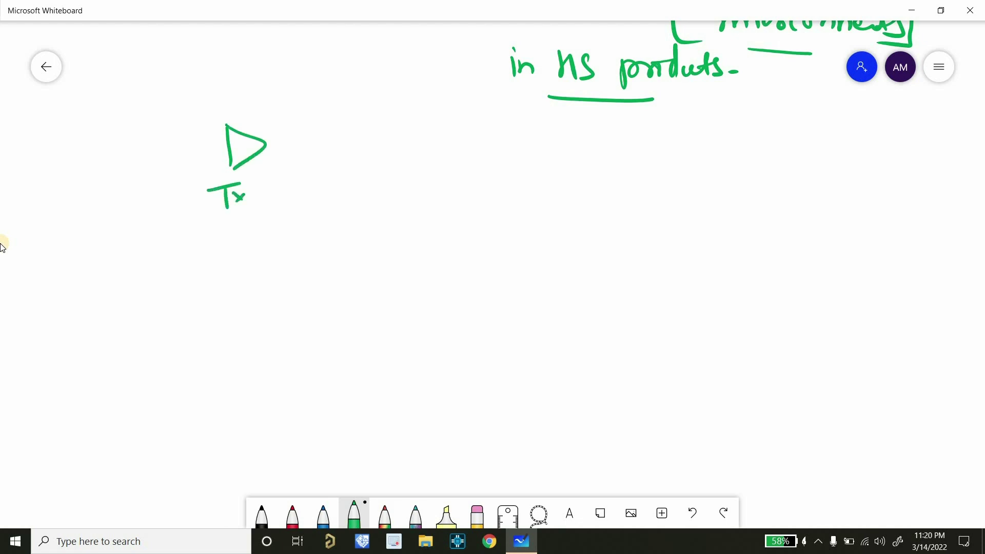
mouse_move(266, 145)
left_mouse_down()
mouse_move(432, 132)
mouse_move(480, 162)
left_mouse_up()
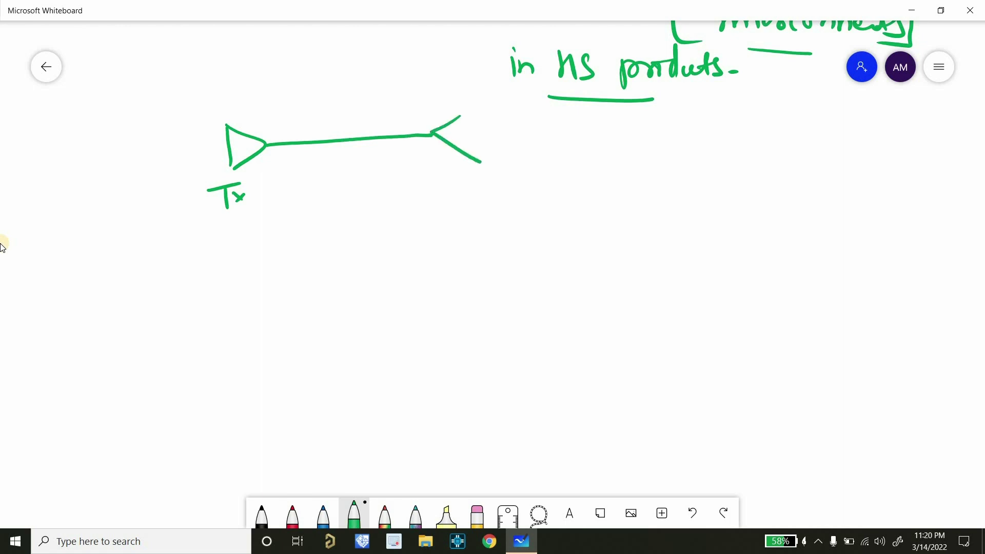
left_click_drag(467, 115, 480, 162)
mouse_move(443, 94)
left_mouse_down()
mouse_move(443, 116)
mouse_move(458, 85)
left_mouse_up()
mouse_move(445, 99)
left_mouse_down()
mouse_move(466, 118)
mouse_move(482, 101)
left_mouse_up()
left_click_drag(481, 95, 467, 111)
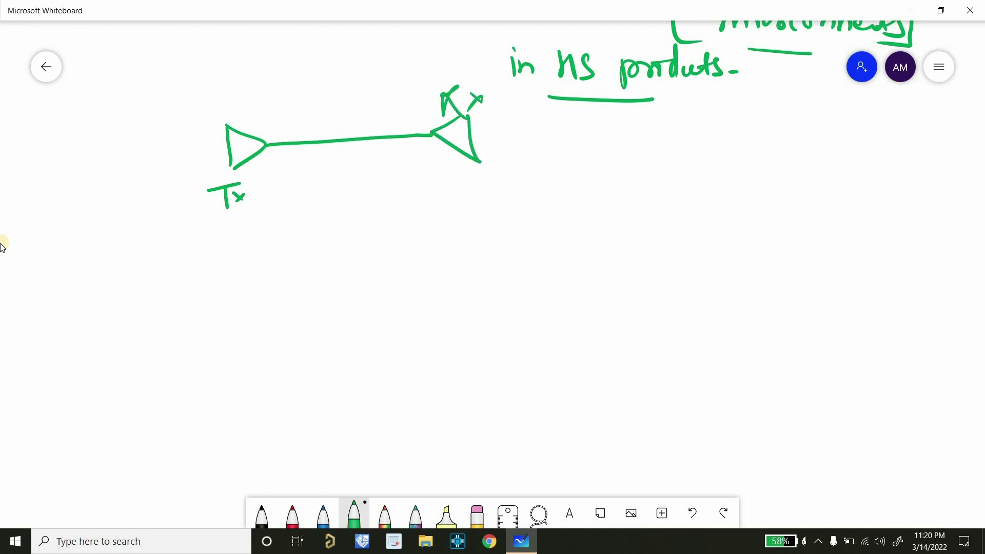
mouse_move(265, 124)
left_mouse_down()
mouse_move(277, 180)
mouse_move(411, 114)
mouse_move(328, 170)
mouse_move(279, 179)
left_mouse_up()
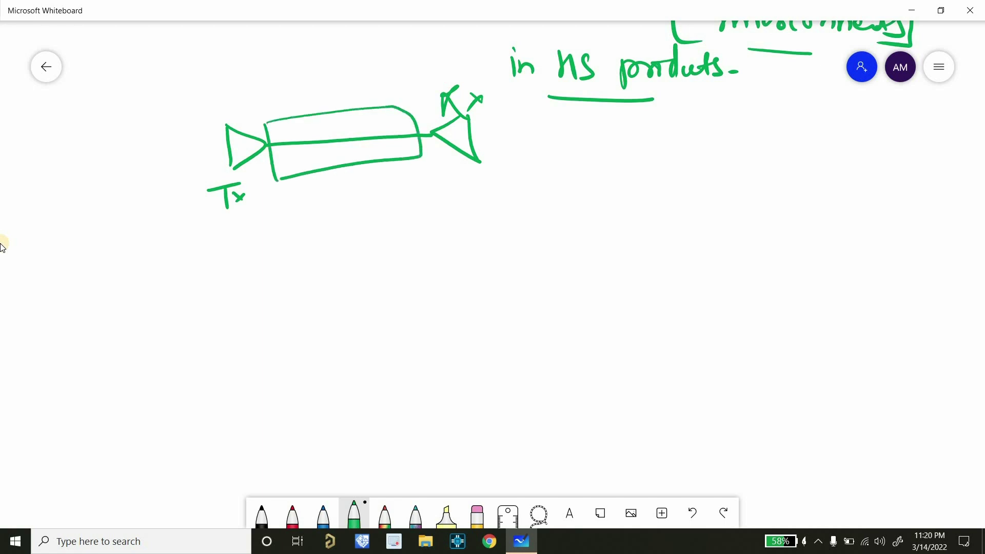
- Draw a P box with an arrow to a traces box labelled Board
mouse_move(295, 211)
left_mouse_down()
mouse_move(300, 255)
mouse_move(325, 244)
mouse_move(316, 230)
mouse_move(417, 226)
left_mouse_up()
mouse_move(409, 217)
left_mouse_down()
mouse_move(407, 231)
mouse_move(435, 249)
left_mouse_up()
mouse_move(422, 200)
left_mouse_down()
mouse_move(515, 234)
mouse_move(439, 251)
mouse_move(465, 216)
left_mouse_up()
mouse_move(460, 217)
left_mouse_down()
mouse_move(468, 226)
mouse_move(485, 204)
mouse_move(488, 226)
left_mouse_up()
left_click_drag(501, 211, 492, 227)
mouse_move(456, 259)
left_mouse_down()
mouse_move(458, 279)
mouse_move(475, 276)
left_mouse_up()
mouse_move(475, 275)
left_mouse_down()
mouse_move(483, 266)
mouse_move(491, 276)
left_mouse_up()
mouse_move(493, 269)
left_mouse_down()
mouse_move(508, 264)
mouse_move(507, 277)
left_mouse_up()
left_click_drag(512, 253, 518, 290)
- Add an arrow to a box labelled ViA
left_click_drag(513, 226, 579, 225)
mouse_move(572, 215)
left_mouse_down()
mouse_move(573, 232)
mouse_move(649, 185)
mouse_move(589, 249)
mouse_move(613, 208)
left_mouse_up()
left_click_drag(613, 213, 624, 236)
mouse_move(634, 211)
left_mouse_down()
mouse_move(636, 226)
mouse_move(652, 233)
left_mouse_up()
mouse_move(636, 230)
left_mouse_down()
mouse_move(713, 216)
mouse_move(708, 226)
left_mouse_up()
- Add an arrow to a trace box labelled PCB underneath
mouse_move(726, 189)
left_mouse_down()
mouse_move(733, 249)
mouse_move(809, 252)
left_mouse_up()
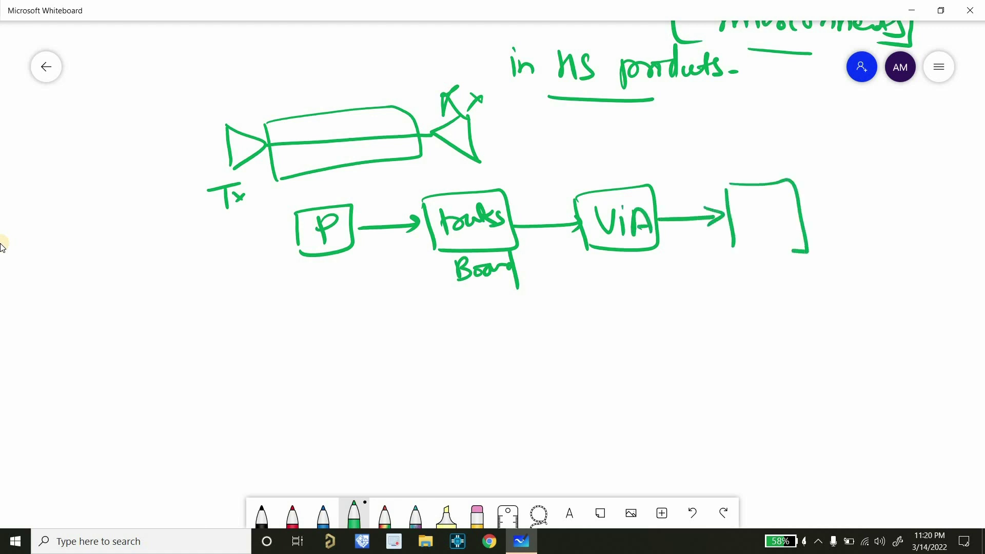
left_click_drag(730, 247, 807, 253)
left_click_drag(743, 203, 746, 228)
mouse_move(737, 218)
left_mouse_down()
mouse_move(765, 222)
mouse_move(789, 205)
mouse_move(796, 226)
left_mouse_up()
left_click_drag(740, 260, 743, 280)
left_click_drag(740, 261, 742, 270)
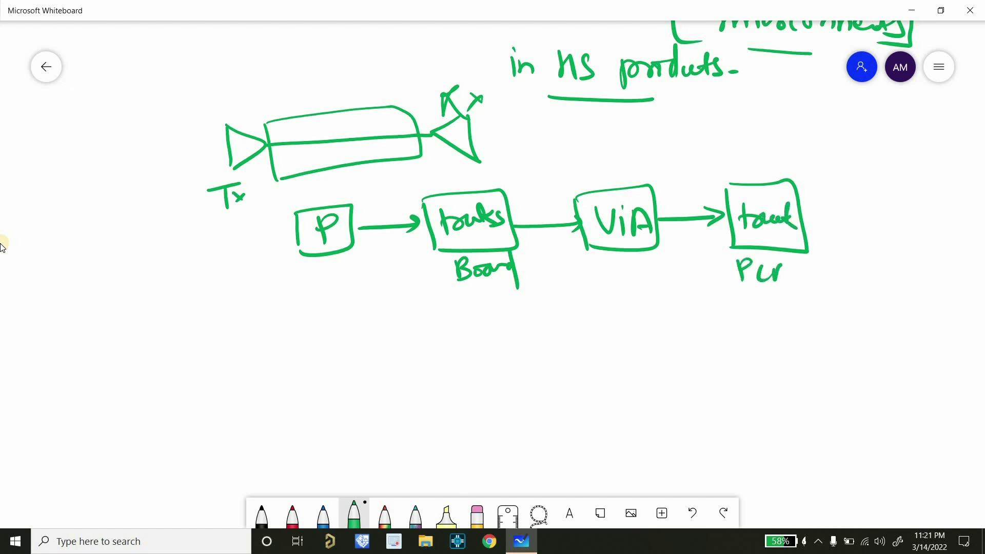
left_click_drag(780, 262, 772, 283)
- Add an arrow to a final P box and connect it down to a circled Rx
mouse_move(810, 230)
left_mouse_down()
mouse_move(863, 226)
mouse_move(858, 236)
mouse_move(869, 199)
mouse_move(874, 258)
left_mouse_up()
mouse_move(878, 204)
left_mouse_down()
mouse_move(874, 255)
mouse_move(912, 196)
mouse_move(937, 259)
mouse_move(874, 260)
left_mouse_up()
left_click_drag(906, 212, 901, 253)
mouse_move(906, 214)
left_mouse_down()
mouse_move(927, 215)
mouse_move(907, 231)
left_mouse_up()
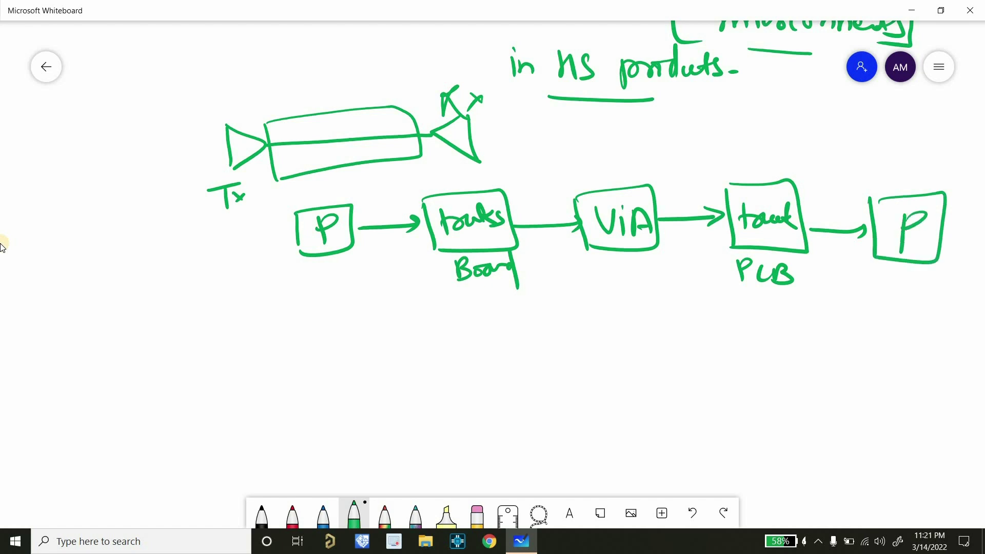
mouse_move(906, 263)
left_mouse_down()
mouse_move(872, 306)
mouse_move(868, 294)
mouse_move(867, 308)
left_mouse_up()
left_click_drag(839, 305, 854, 334)
mouse_move(856, 302)
left_mouse_down()
mouse_move(839, 314)
mouse_move(865, 330)
left_mouse_up()
left_click_drag(867, 321, 855, 331)
mouse_move(850, 285)
left_mouse_down()
mouse_move(833, 290)
mouse_move(869, 296)
left_mouse_up()
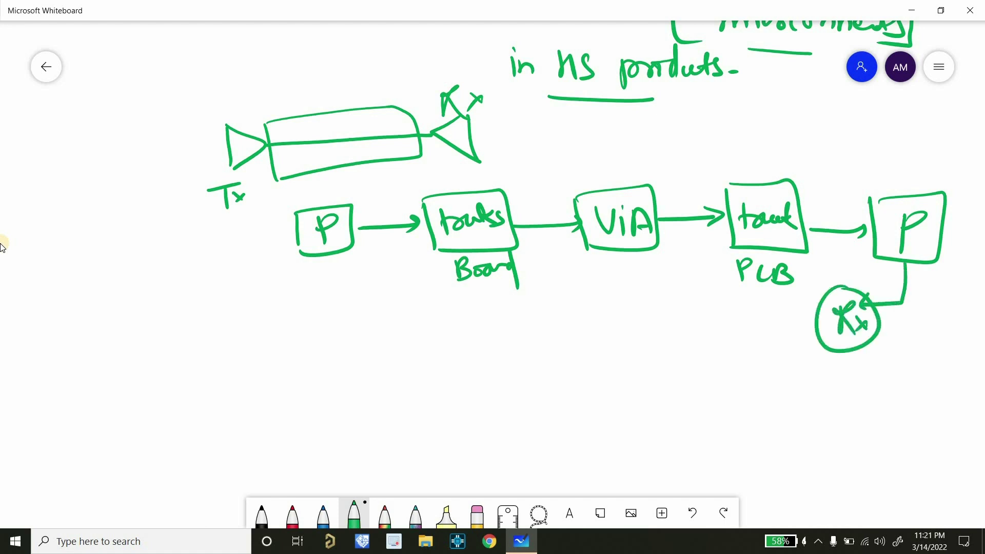
left_click_drag(803, 346, 831, 344)
- Add a Tx arrow into the first P box and a return line spanning all the boxes
left_click_drag(216, 232, 239, 228)
mouse_move(229, 231)
left_mouse_down()
mouse_move(232, 253)
mouse_move(288, 232)
left_mouse_up()
mouse_move(280, 227)
left_mouse_down()
mouse_move(258, 220)
mouse_move(271, 277)
left_mouse_up()
mouse_move(250, 211)
left_mouse_down()
mouse_move(460, 189)
mouse_move(789, 182)
mouse_move(912, 184)
mouse_move(948, 197)
mouse_move(921, 314)
mouse_move(738, 295)
mouse_move(274, 330)
mouse_move(271, 293)
left_mouse_up()
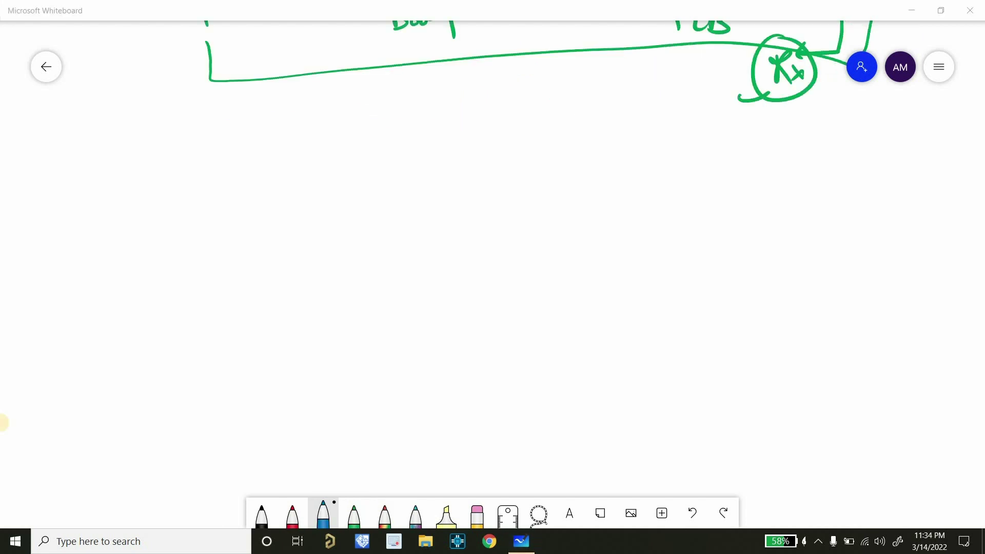
- Write the heading '1- Noises' in blue and underline it
left_click_drag(157, 126, 157, 156)
mouse_move(167, 145)
left_mouse_down()
mouse_move(201, 133)
mouse_move(228, 138)
left_mouse_up()
mouse_move(241, 137)
left_mouse_down()
mouse_move(242, 150)
mouse_move(268, 149)
left_mouse_up()
left_click(242, 133)
left_click_drag(290, 134, 281, 152)
left_click_drag(201, 170, 293, 169)
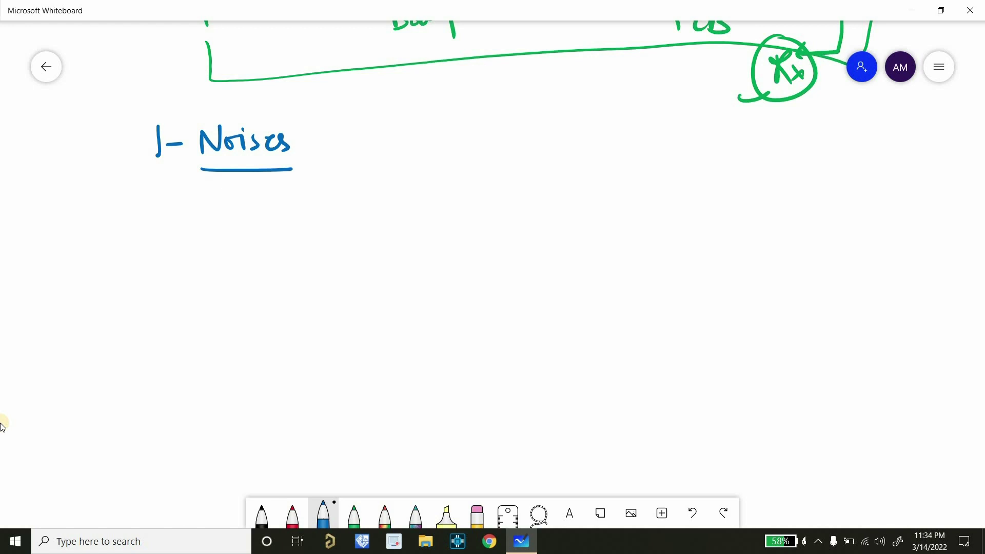
- Add item a, circled, labelled 'Ringing'
mouse_move(367, 139)
left_mouse_down()
mouse_move(357, 152)
mouse_move(380, 154)
left_mouse_up()
mouse_move(354, 132)
left_mouse_down()
mouse_move(392, 136)
mouse_move(352, 129)
left_mouse_up()
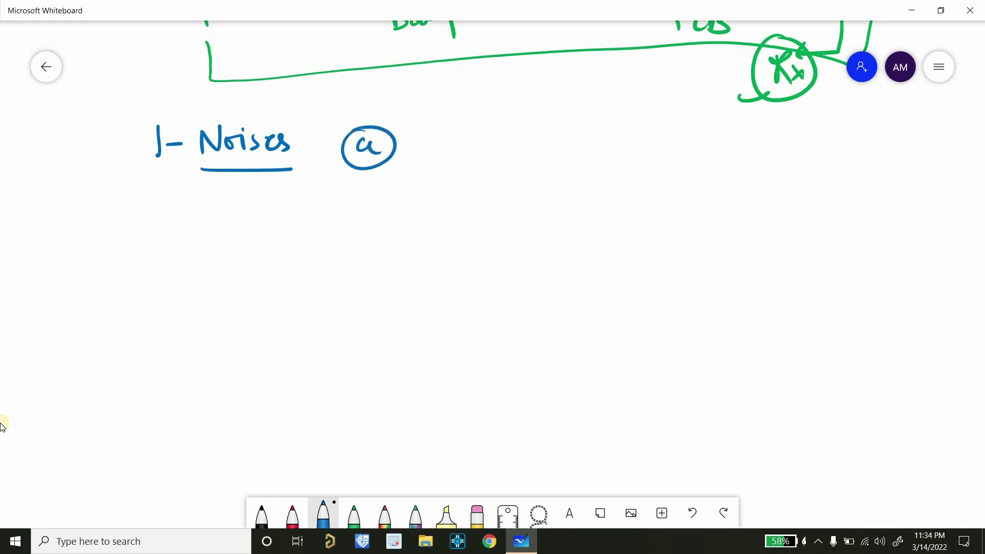
left_click_drag(426, 137, 426, 163)
left_click_drag(427, 138, 450, 159)
mouse_move(450, 150)
left_mouse_down()
mouse_move(476, 156)
mouse_move(481, 167)
mouse_move(489, 151)
mouse_move(502, 154)
mouse_move(500, 175)
left_mouse_up()
- Sketch axes with a ringing waveform and its upper and lower envelopes
mouse_move(405, 191)
left_mouse_down()
mouse_move(404, 258)
mouse_move(501, 232)
left_mouse_up()
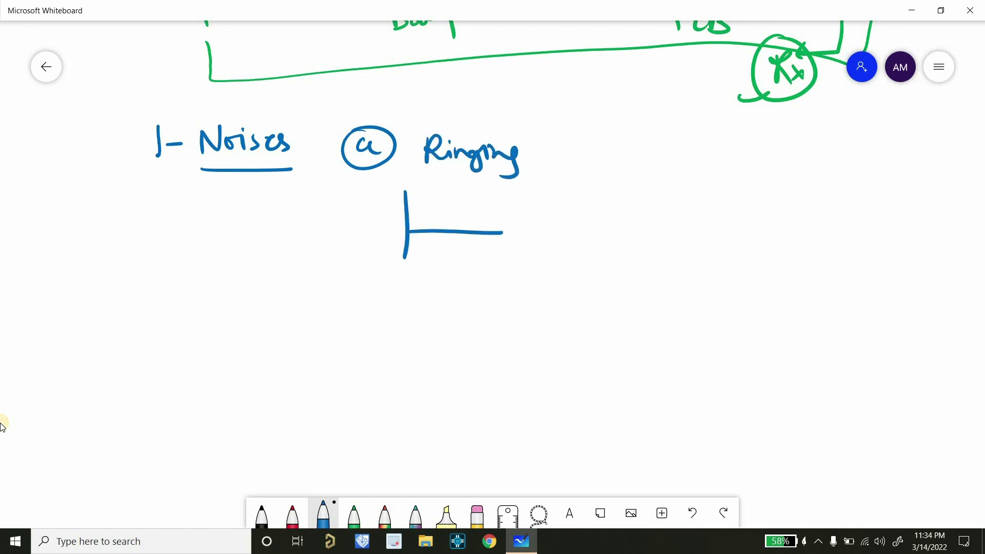
mouse_move(413, 230)
left_mouse_down()
mouse_move(438, 180)
mouse_move(456, 198)
mouse_move(570, 191)
left_mouse_up()
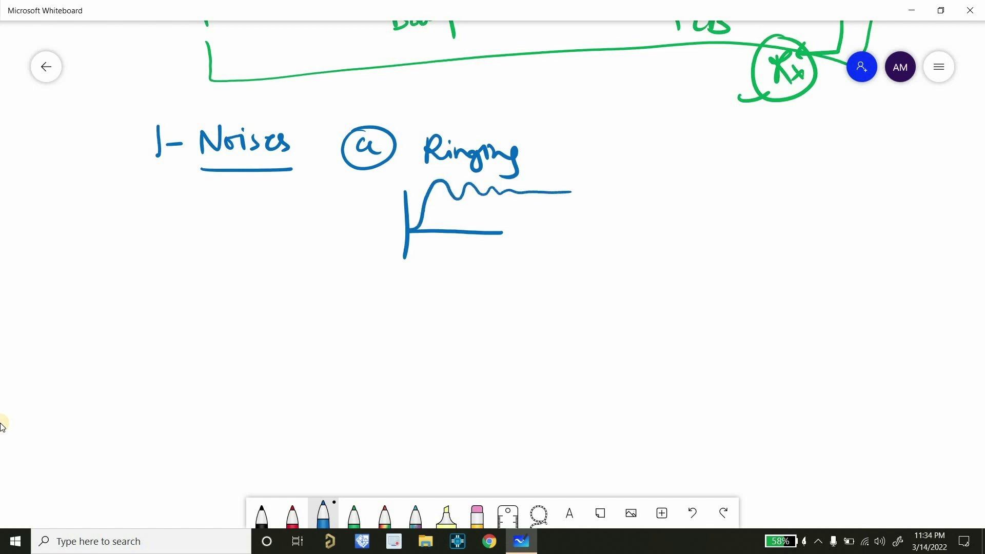
left_click_drag(430, 173, 527, 182)
left_click_drag(443, 205, 533, 198)
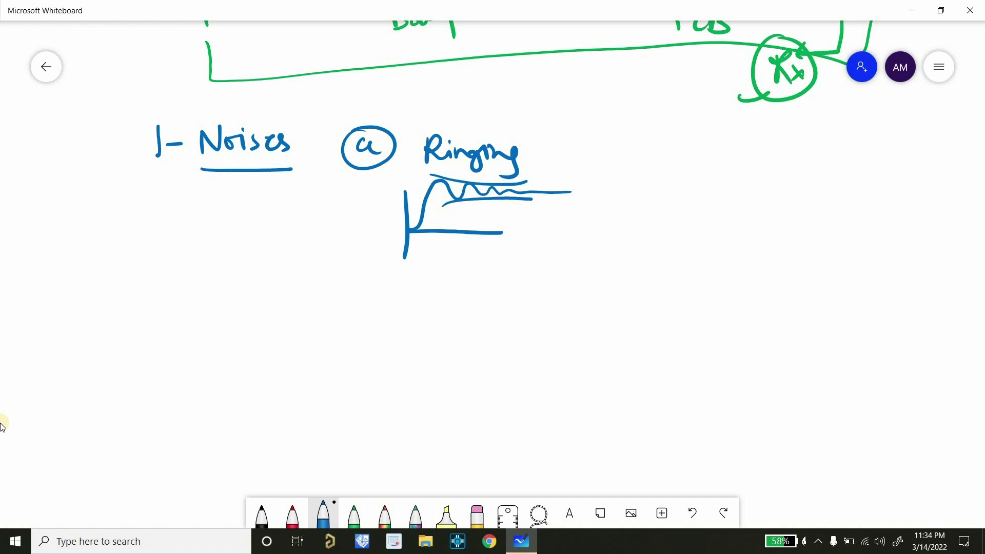
- Write circled item b, 'GND Bounce', in blue
mouse_move(615, 138)
left_mouse_down()
mouse_move(613, 164)
mouse_move(641, 139)
mouse_move(697, 162)
left_mouse_up()
mouse_move(695, 162)
left_mouse_down()
mouse_move(712, 145)
mouse_move(713, 161)
left_mouse_up()
mouse_move(719, 143)
left_mouse_down()
mouse_move(776, 139)
mouse_move(766, 165)
left_mouse_up()
left_click(762, 146)
mouse_move(763, 142)
left_mouse_down()
mouse_move(763, 163)
mouse_move(826, 162)
left_mouse_up()
mouse_move(836, 149)
left_mouse_down()
mouse_move(832, 163)
mouse_move(861, 163)
left_mouse_up()
- Draw an axis marked 0 and trace the spiky ground-bounce level in red
mouse_move(691, 183)
left_mouse_down()
mouse_move(682, 246)
mouse_move(784, 211)
left_mouse_up()
left_click_drag(671, 206, 674, 207)
left_click(293, 515)
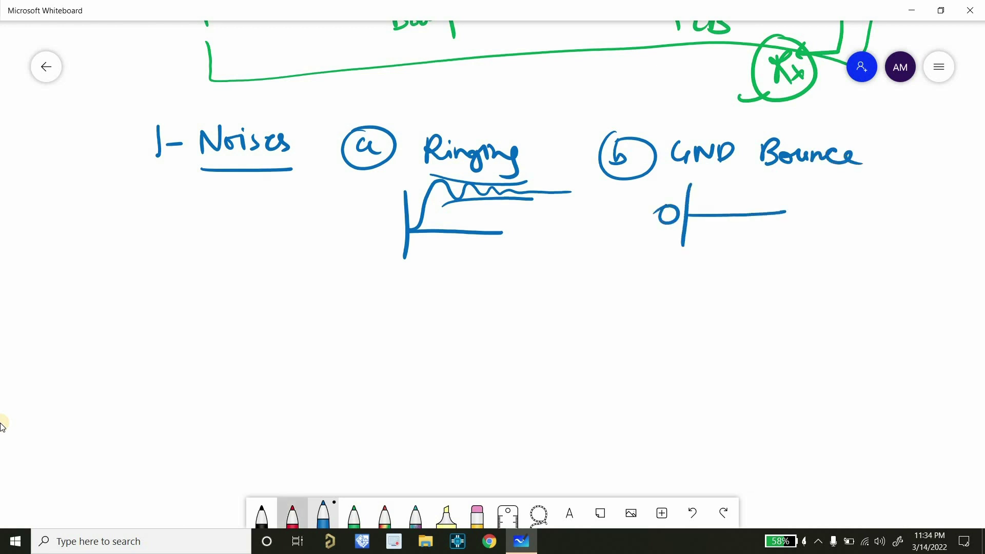
mouse_move(688, 215)
left_mouse_down()
mouse_move(752, 213)
mouse_move(759, 201)
mouse_move(762, 219)
mouse_move(808, 211)
left_mouse_up()
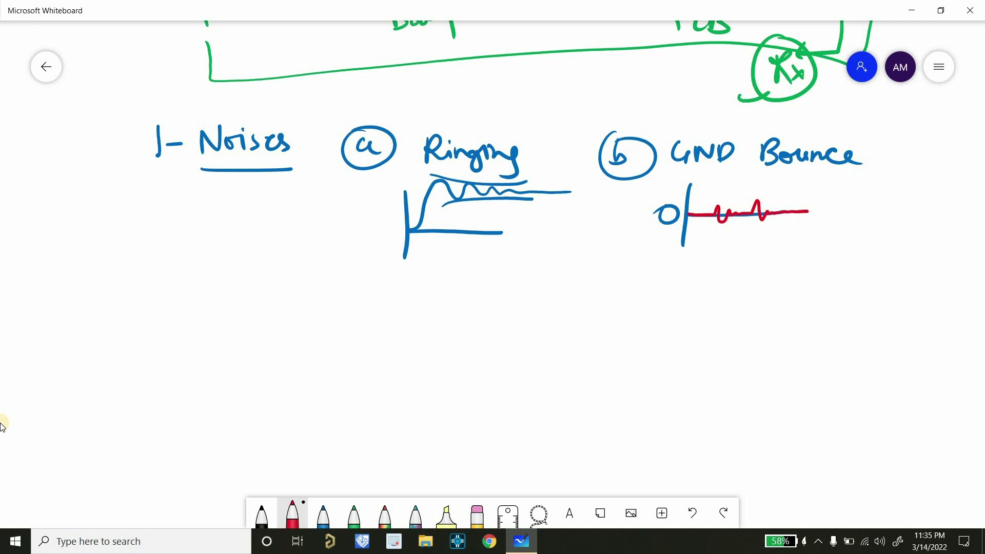
- Write the red circled item 'c' followed by 'Reflections.'
mouse_move(361, 285)
left_mouse_down()
mouse_move(346, 293)
mouse_move(364, 300)
left_mouse_up()
mouse_move(356, 272)
left_mouse_down()
mouse_move(334, 300)
mouse_move(359, 271)
left_mouse_up()
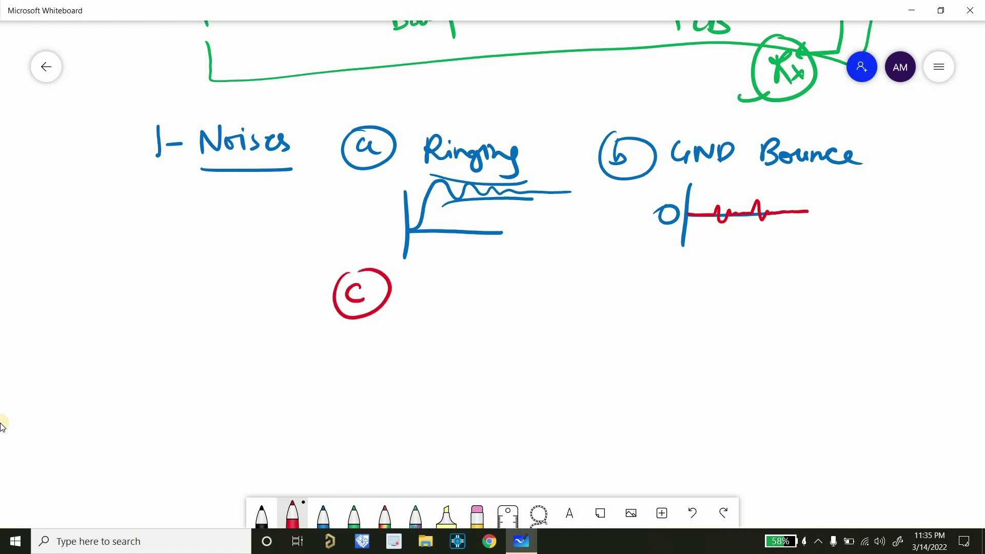
mouse_move(431, 279)
left_mouse_down()
mouse_move(431, 307)
mouse_move(458, 311)
left_mouse_up()
mouse_move(450, 296)
left_mouse_down()
mouse_move(477, 276)
mouse_move(513, 277)
mouse_move(524, 295)
mouse_move(538, 280)
mouse_move(554, 298)
left_mouse_up()
left_click_drag(562, 296, 566, 295)
- Sketch axes with a stepped reflection curve crossed by thin vertical marker lines
mouse_move(419, 332)
left_mouse_down()
mouse_move(419, 413)
mouse_move(566, 403)
left_mouse_up()
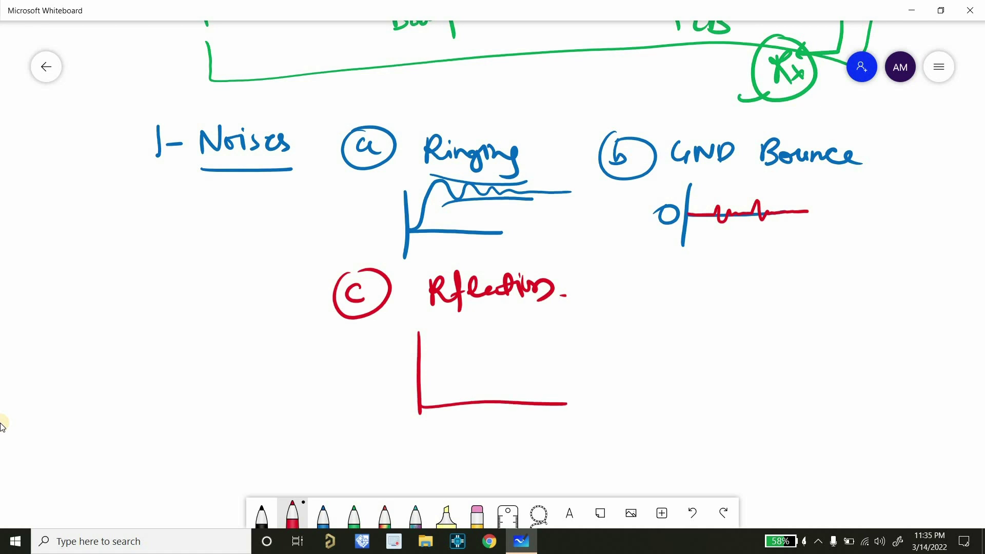
mouse_move(421, 405)
left_mouse_down()
mouse_move(459, 345)
mouse_move(484, 348)
mouse_move(497, 365)
mouse_move(523, 362)
mouse_move(569, 403)
left_mouse_up()
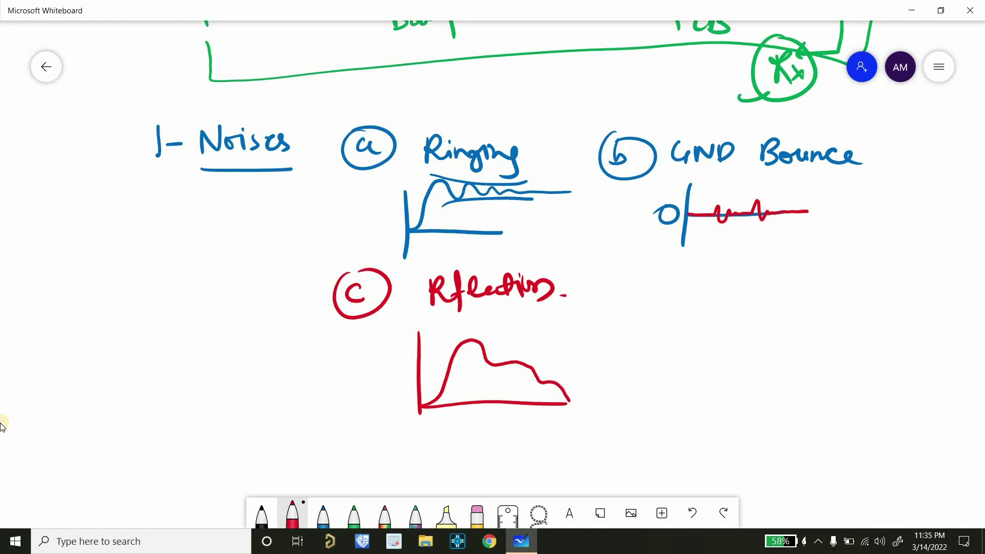
left_click_drag(485, 330, 494, 426)
mouse_move(523, 331)
left_mouse_down()
mouse_move(532, 425)
mouse_move(541, 353)
mouse_move(541, 394)
left_mouse_up()
left_click_drag(544, 406, 547, 426)
left_click_drag(565, 342, 578, 423)
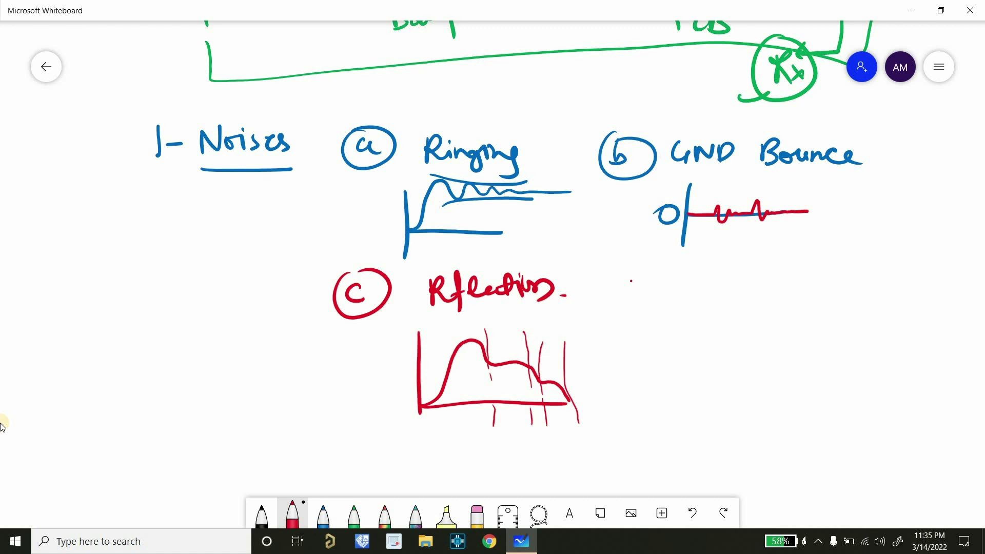
- Write a red circled 'd' with the word NEXT beside it
mouse_move(634, 279)
left_mouse_down()
mouse_move(625, 283)
mouse_move(635, 297)
left_mouse_up()
mouse_move(642, 266)
left_mouse_down()
mouse_move(628, 309)
mouse_move(647, 266)
mouse_move(635, 304)
left_mouse_up()
mouse_move(694, 268)
left_mouse_down()
mouse_move(691, 294)
mouse_move(715, 263)
mouse_move(718, 290)
mouse_move(731, 266)
left_mouse_up()
left_click_drag(720, 283, 735, 282)
left_click_drag(718, 291, 758, 289)
mouse_move(757, 266)
left_mouse_down()
mouse_move(742, 289)
mouse_move(783, 261)
mouse_move(772, 290)
left_mouse_up()
- Write FEXT after NEXT, then draw a black vertical axis beneath the heading
left_click_drag(819, 261, 816, 284)
mouse_move(815, 265)
left_mouse_down()
mouse_move(831, 260)
mouse_move(832, 275)
left_mouse_up()
mouse_move(840, 265)
left_mouse_down()
mouse_move(839, 288)
mouse_move(852, 261)
left_mouse_up()
left_click_drag(841, 277, 877, 282)
mouse_move(877, 263)
left_mouse_down()
mouse_move(860, 281)
mouse_move(903, 257)
left_mouse_up()
left_click_drag(893, 260, 893, 287)
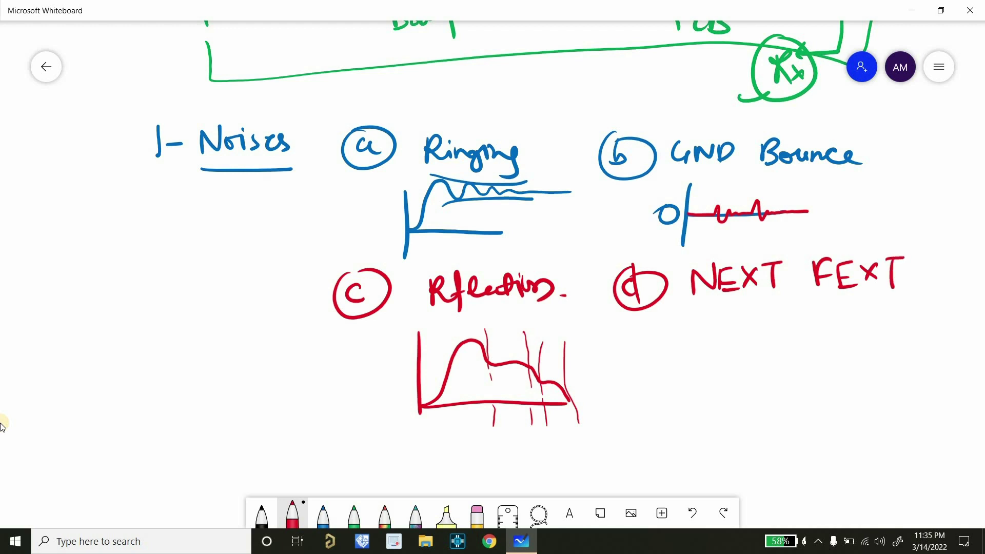
left_click(262, 515)
mouse_move(669, 328)
left_mouse_down()
mouse_move(674, 396)
mouse_move(690, 364)
mouse_move(871, 361)
left_mouse_up()
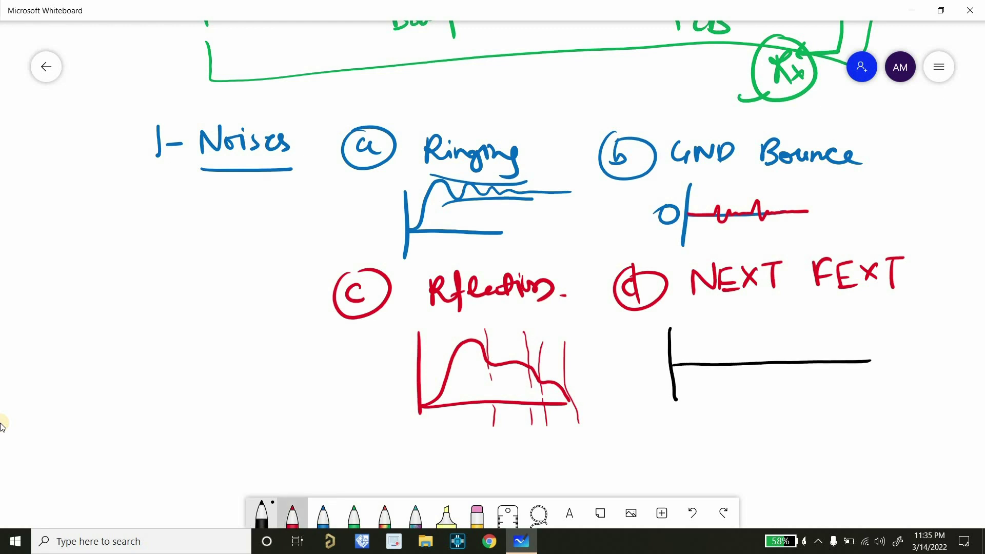
- Draw a red aggressor rising edge, then a black NEXT pulse labelled 'NEXT'
left_click(292, 515)
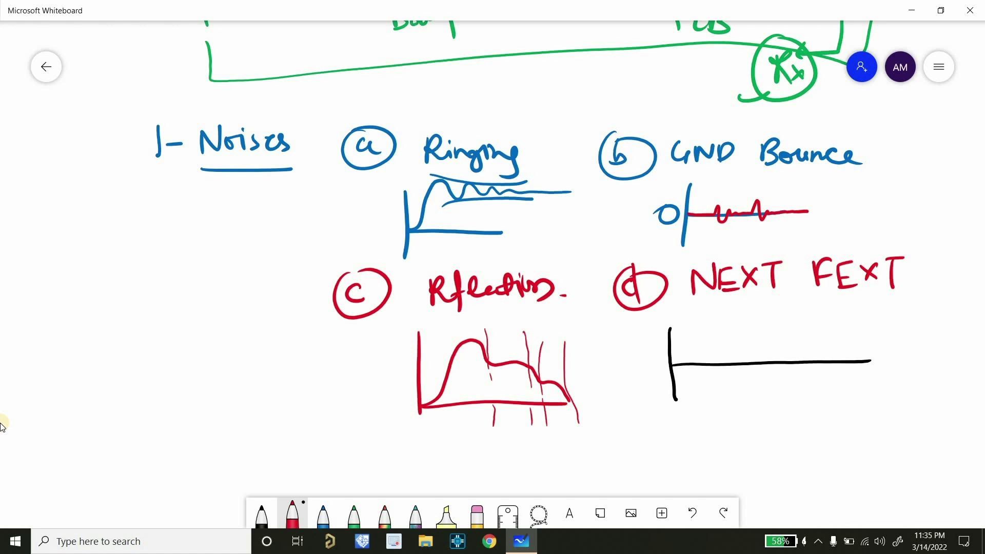
mouse_move(674, 370)
left_mouse_down()
mouse_move(677, 417)
mouse_move(765, 325)
mouse_move(889, 303)
left_mouse_up()
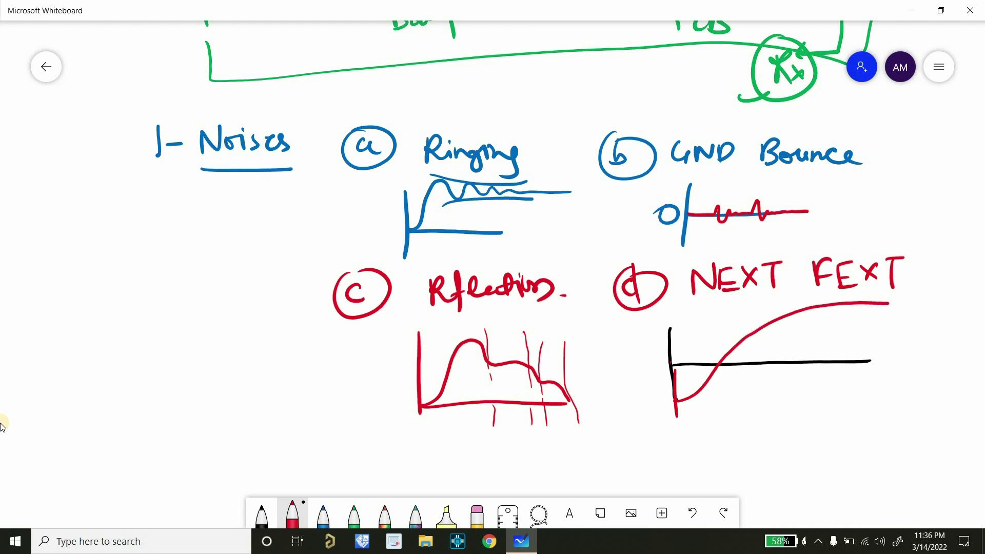
left_click(261, 515)
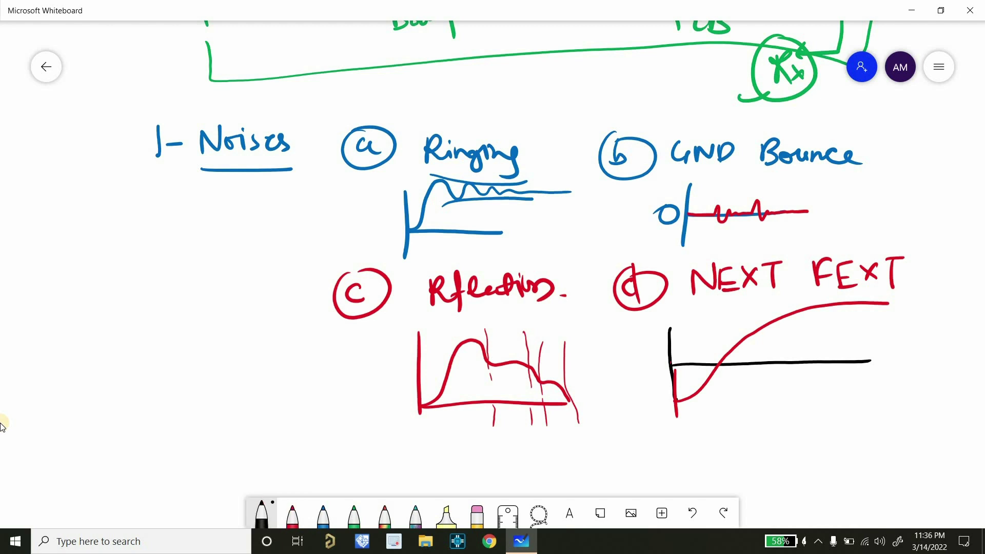
mouse_move(672, 363)
left_mouse_down()
mouse_move(703, 361)
mouse_move(738, 320)
mouse_move(772, 357)
mouse_move(894, 363)
left_mouse_up()
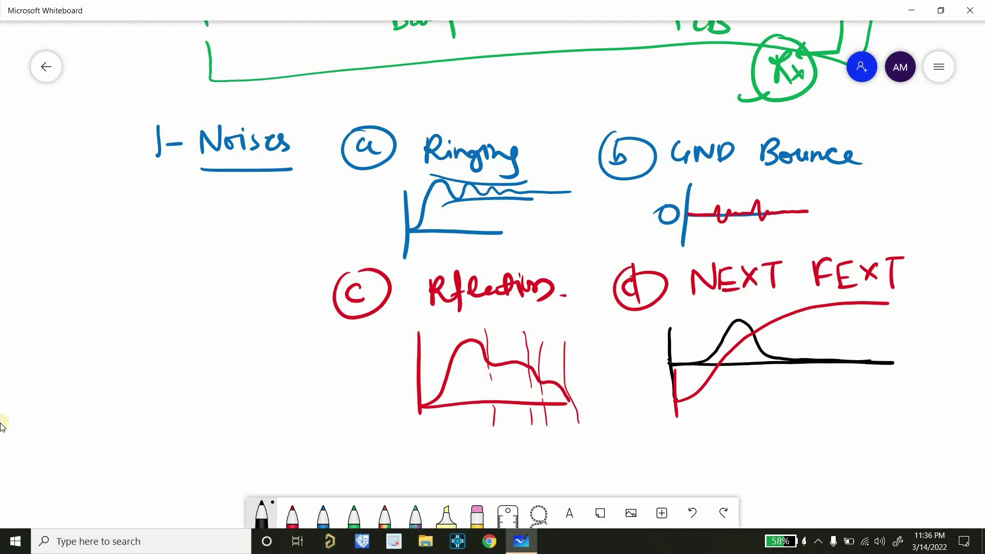
mouse_move(692, 319)
left_mouse_down()
mouse_move(694, 342)
mouse_move(719, 313)
mouse_move(723, 327)
mouse_move(734, 321)
left_mouse_up()
mouse_move(734, 308)
left_mouse_down()
mouse_move(724, 323)
mouse_move(749, 302)
mouse_move(742, 322)
left_mouse_up()
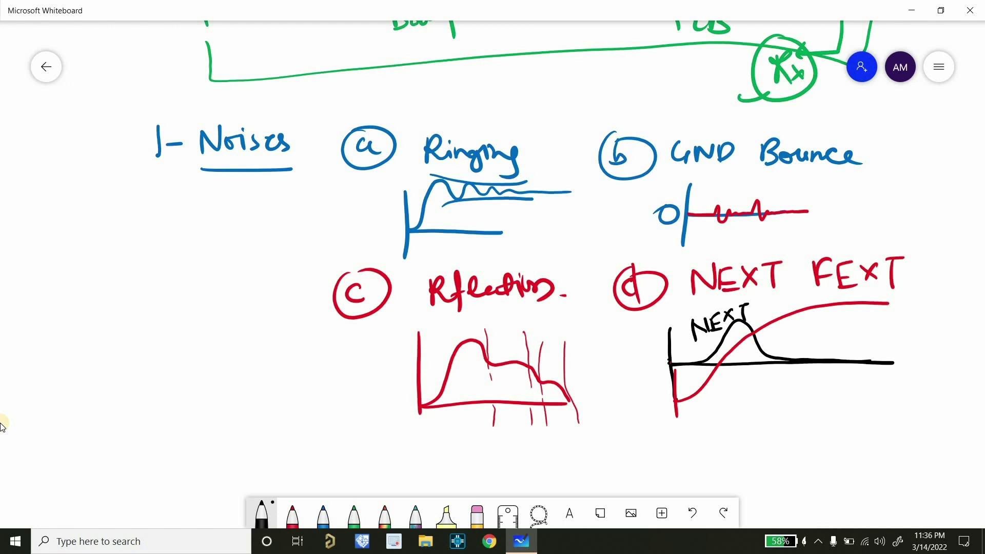
- Draw the FEXT pulse below the axis, label it 'FEXT', and label the red curve 'aggressor'
mouse_move(678, 365)
left_mouse_down()
mouse_move(717, 374)
mouse_move(732, 405)
mouse_move(799, 368)
mouse_move(841, 369)
left_mouse_up()
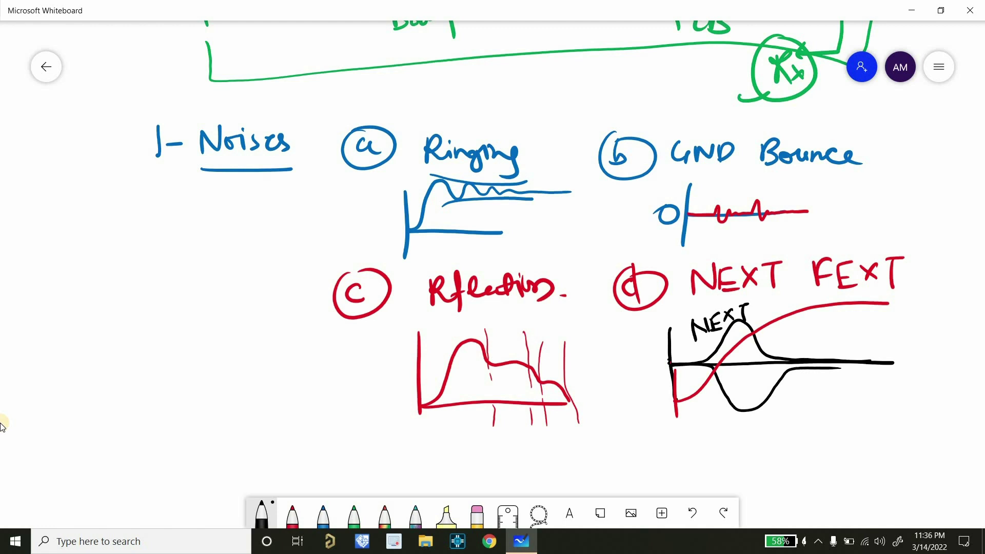
left_click_drag(794, 388, 790, 408)
mouse_move(793, 391)
left_mouse_down()
mouse_move(808, 388)
mouse_move(815, 405)
mouse_move(827, 388)
left_mouse_up()
left_click_drag(817, 397, 831, 402)
mouse_move(832, 390)
left_mouse_down()
mouse_move(845, 400)
mouse_move(835, 403)
left_mouse_up()
left_click_drag(850, 389, 867, 386)
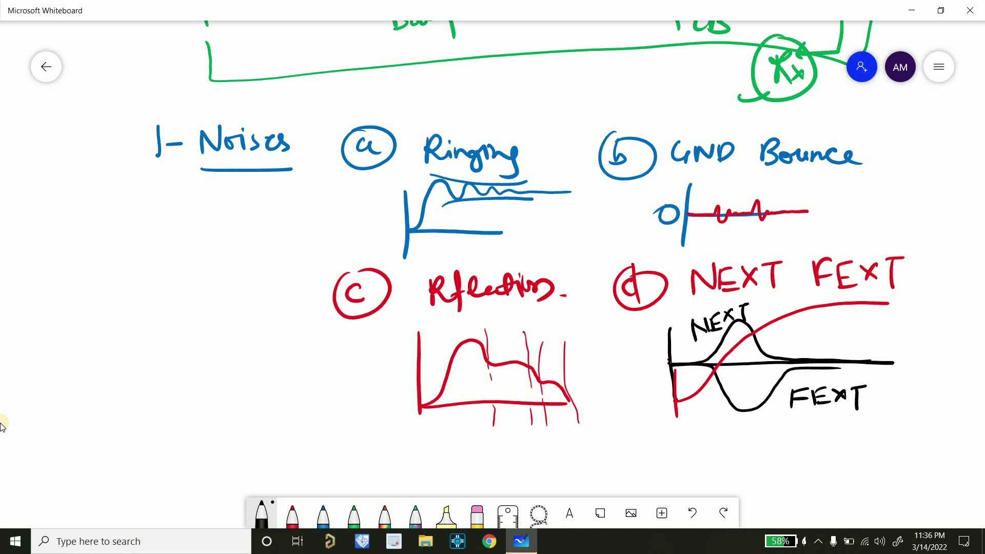
mouse_move(857, 320)
left_mouse_down()
mouse_move(880, 325)
mouse_move(875, 346)
mouse_move(893, 325)
mouse_move(890, 345)
mouse_move(908, 323)
mouse_move(972, 339)
left_mouse_up()
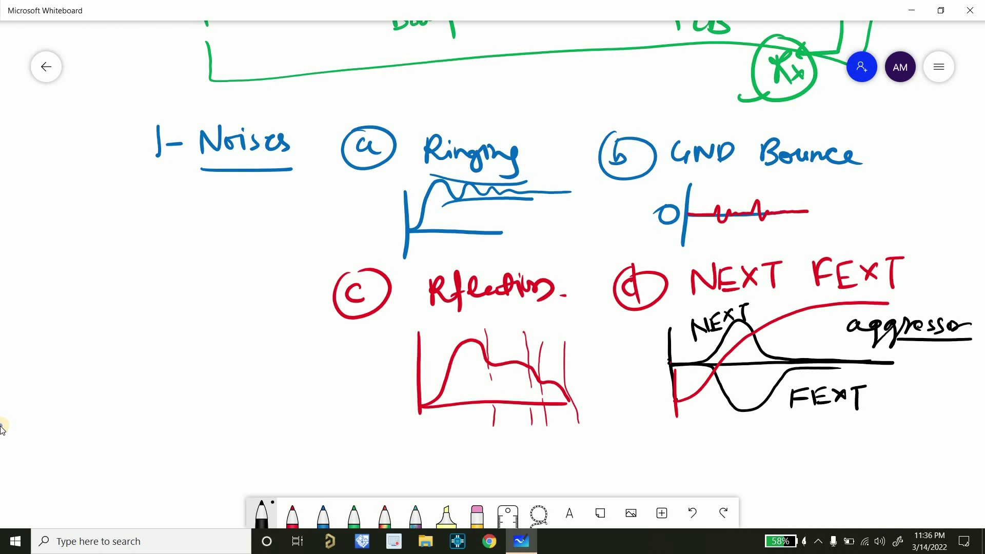
- Write and underline the heading 'Switching Noise' in black
scroll(439, 93, "down", 6)
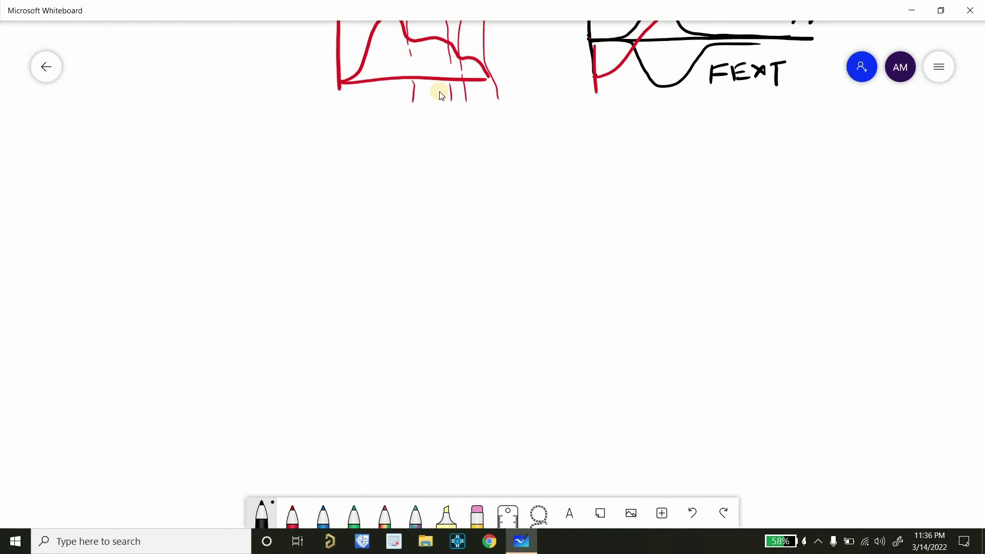
mouse_move(203, 186)
left_mouse_down()
mouse_move(190, 204)
mouse_move(227, 195)
mouse_move(234, 205)
left_mouse_up()
mouse_move(244, 184)
left_mouse_down()
mouse_move(247, 203)
mouse_move(260, 202)
left_mouse_up()
left_click_drag(263, 192, 259, 231)
mouse_move(307, 184)
left_mouse_down()
mouse_move(307, 208)
mouse_move(330, 181)
left_mouse_up()
left_click_drag(343, 186, 354, 200)
left_click_drag(358, 178, 353, 205)
left_click_drag(373, 190, 395, 193)
left_click_drag(221, 226, 373, 218)
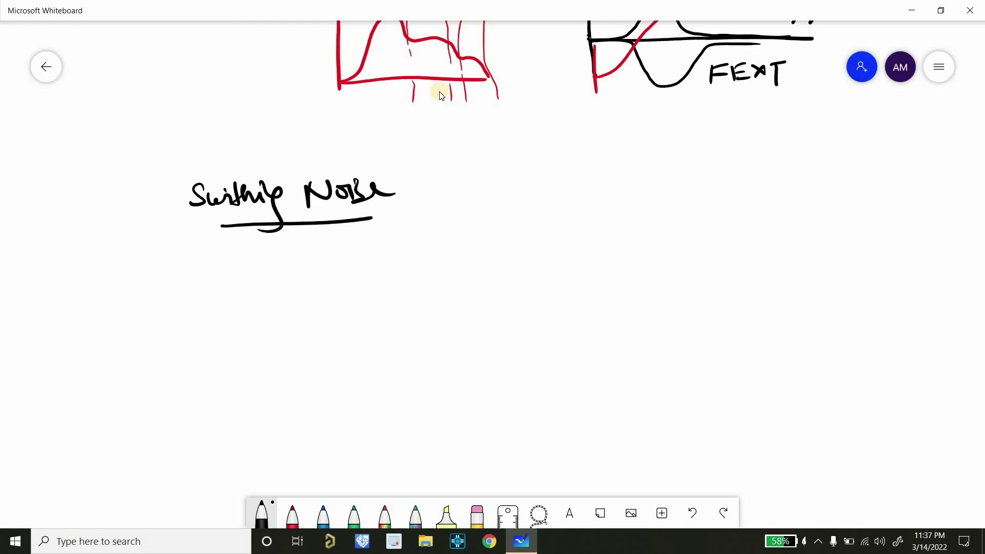
- Draw an axis with square switching pulses and a noisy spiked trace below
left_click_drag(457, 173, 460, 288)
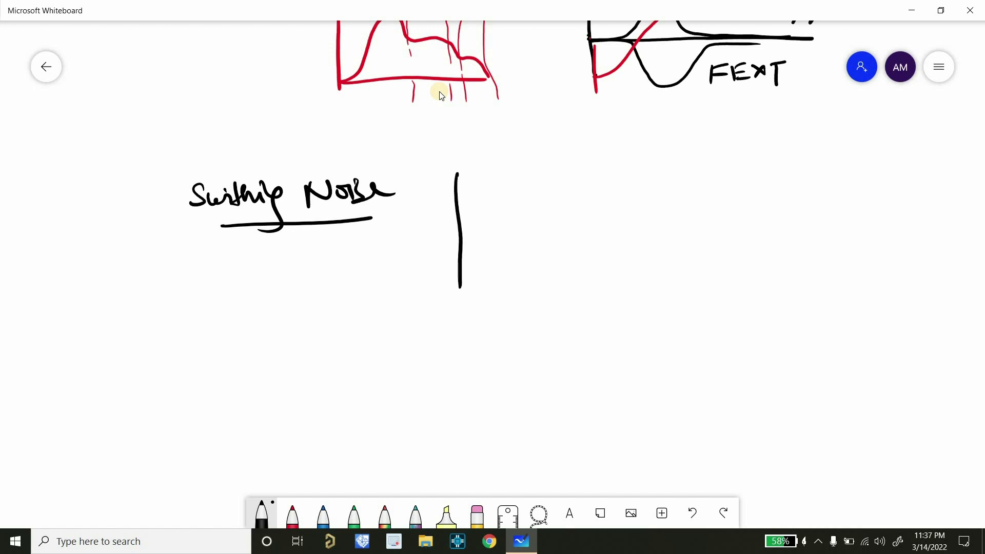
left_click_drag(460, 222, 535, 217)
mouse_move(462, 221)
left_mouse_down()
mouse_move(536, 216)
mouse_move(525, 183)
mouse_move(562, 191)
mouse_move(567, 214)
mouse_move(614, 213)
mouse_move(608, 186)
mouse_move(651, 179)
mouse_move(660, 210)
mouse_move(710, 209)
left_mouse_up()
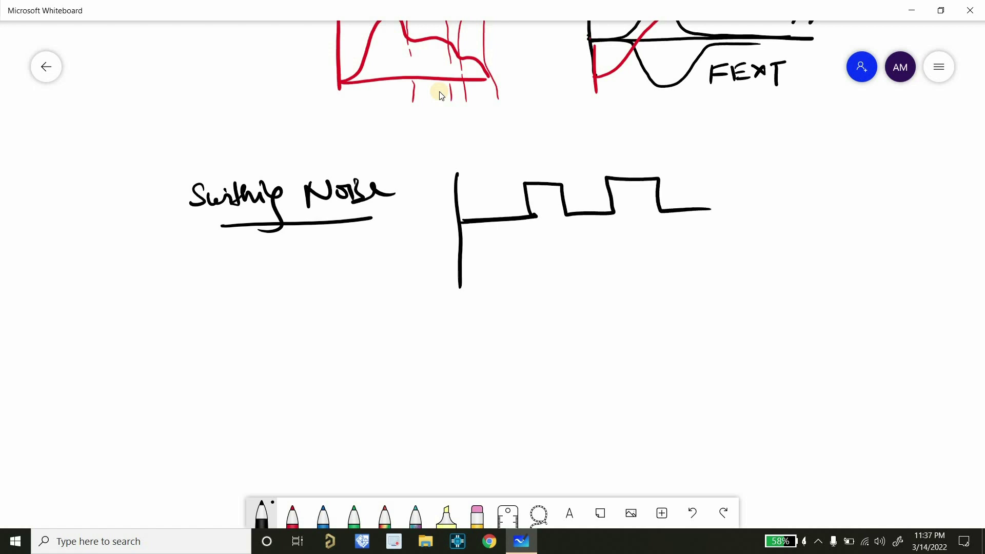
mouse_move(460, 267)
left_mouse_down()
mouse_move(517, 266)
mouse_move(518, 240)
mouse_move(520, 266)
mouse_move(560, 261)
mouse_move(577, 284)
mouse_move(582, 266)
mouse_move(617, 262)
mouse_move(625, 235)
mouse_move(625, 258)
mouse_move(667, 263)
mouse_move(672, 287)
mouse_move(683, 264)
mouse_move(745, 263)
left_mouse_up()
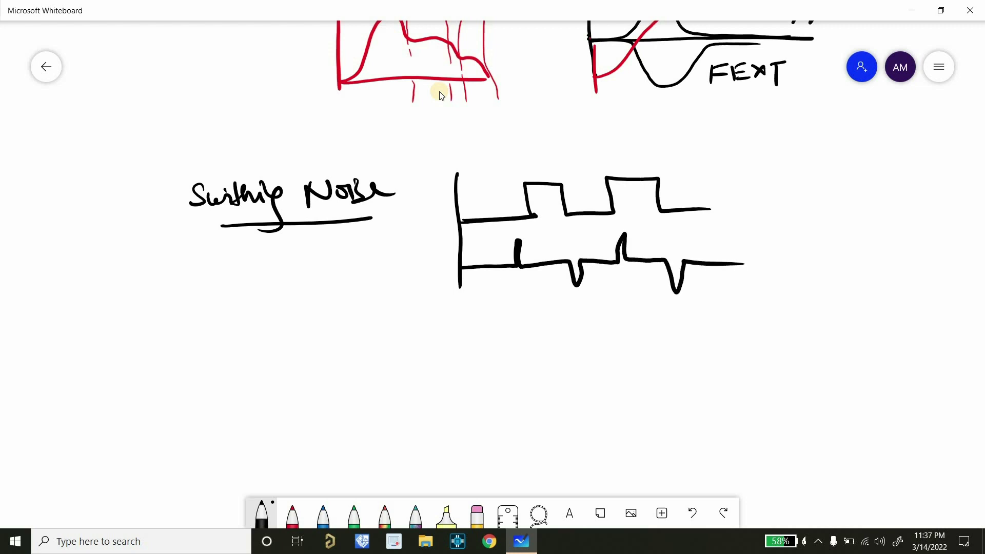
- Write 'load Capacitance' in black and underline it
mouse_move(202, 306)
left_mouse_down()
mouse_move(218, 329)
mouse_move(239, 322)
mouse_move(258, 335)
left_mouse_up()
mouse_move(322, 302)
left_mouse_down()
mouse_move(338, 336)
mouse_move(357, 316)
mouse_move(383, 313)
mouse_move(382, 294)
left_mouse_up()
mouse_move(392, 292)
left_mouse_down()
mouse_move(393, 320)
mouse_move(408, 307)
left_mouse_up()
left_click_drag(396, 313, 434, 313)
left_click_drag(427, 311, 449, 314)
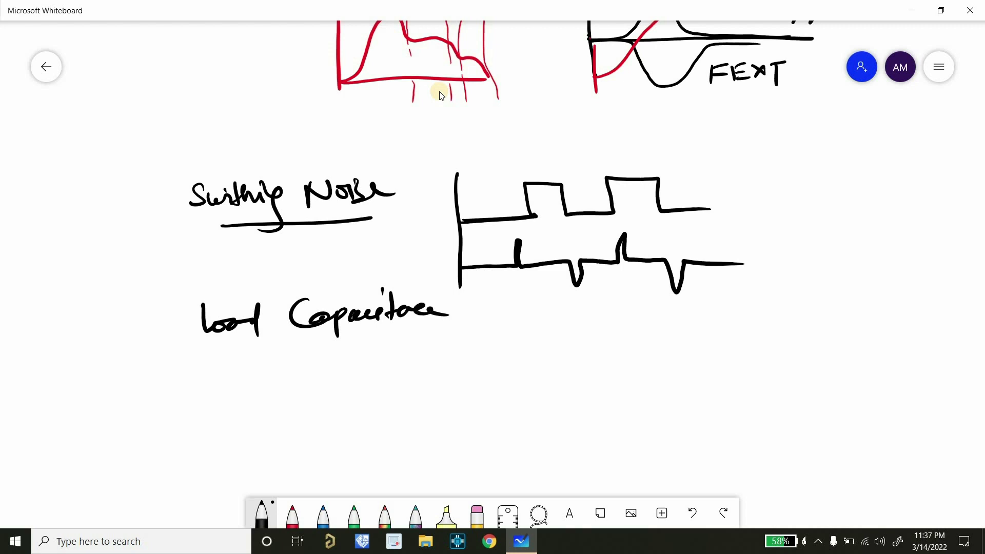
left_click_drag(241, 353, 457, 346)
- In red, draw axes and a distorted waveform rising then swinging below the axis
left_click(292, 516)
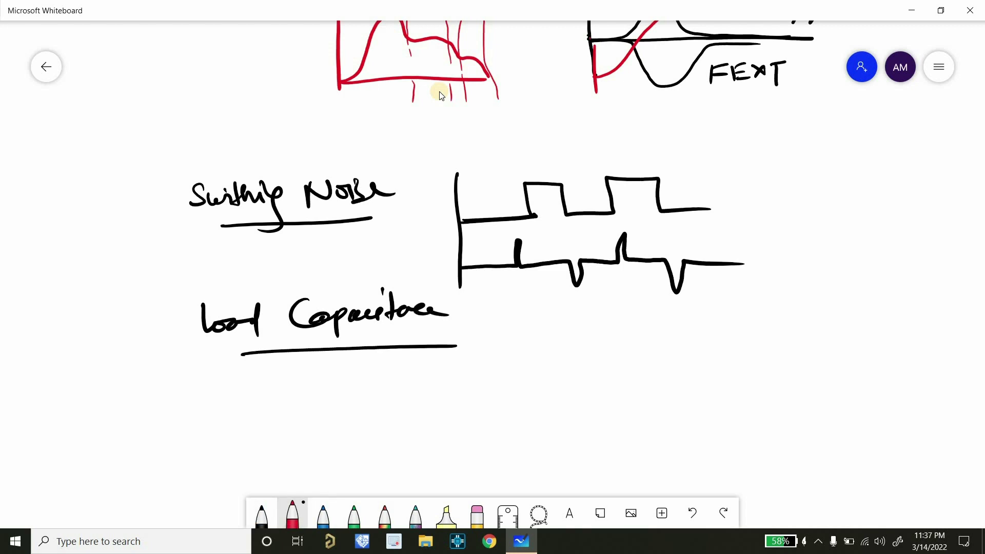
left_click_drag(496, 333, 502, 425)
left_click_drag(505, 388, 653, 382)
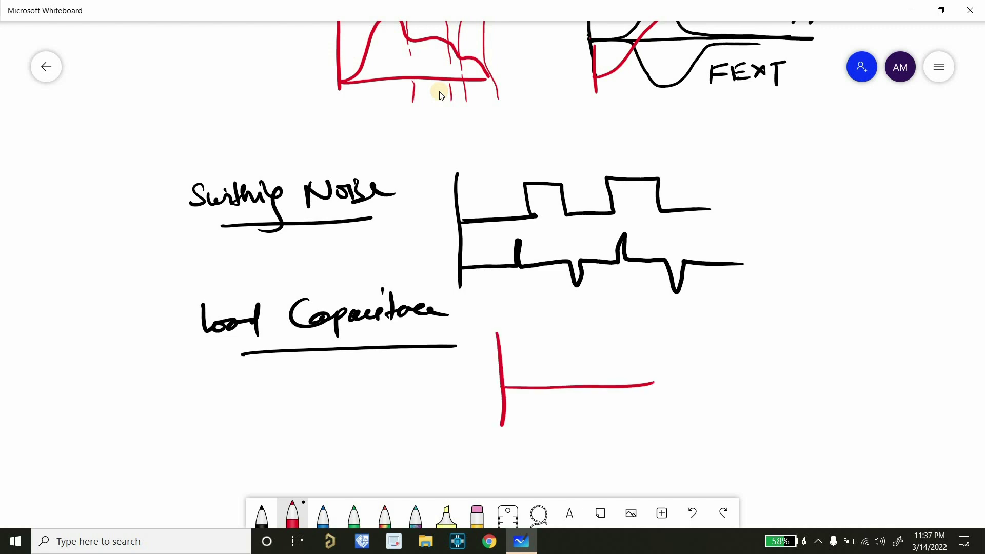
mouse_move(504, 385)
left_mouse_down()
mouse_move(533, 373)
mouse_move(545, 332)
mouse_move(594, 302)
mouse_move(644, 343)
mouse_move(678, 431)
mouse_move(736, 464)
mouse_move(785, 449)
mouse_move(824, 381)
left_mouse_up()
mouse_move(649, 372)
left_mouse_down()
mouse_move(830, 383)
mouse_move(650, 378)
mouse_move(685, 386)
left_mouse_up()
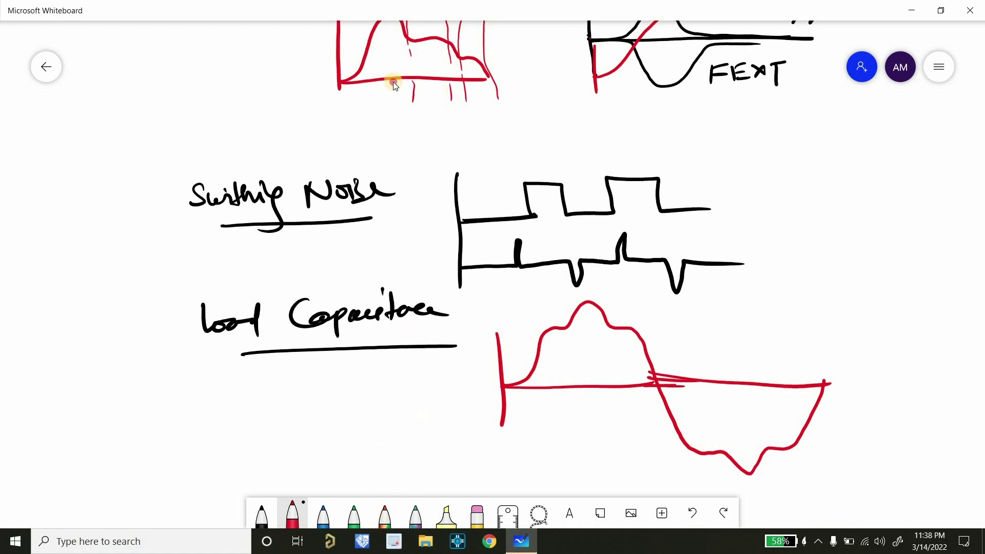
- Write 'Attenuation' in red on the empty space below and underline it
scroll(393, 81, "down", 6)
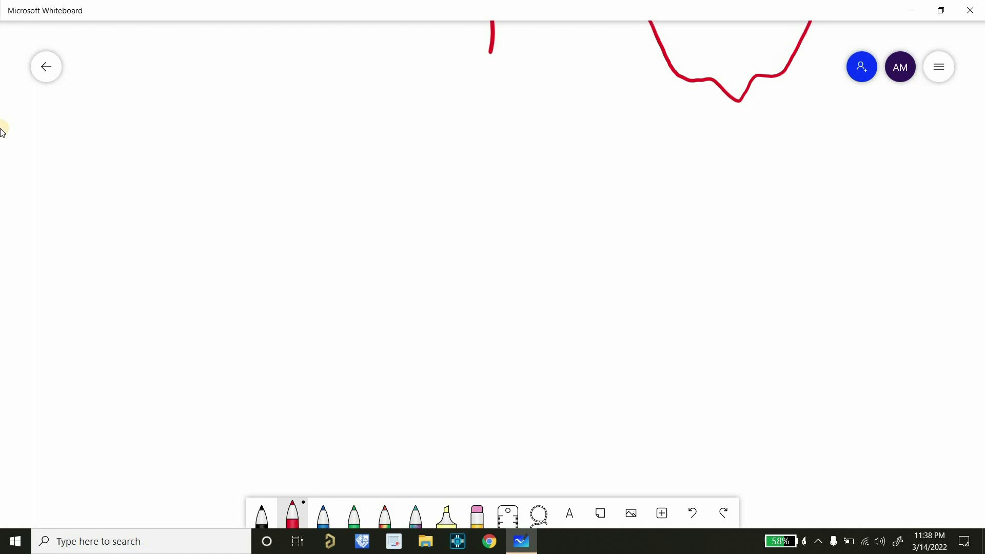
mouse_move(228, 137)
left_mouse_down()
mouse_move(220, 164)
mouse_move(252, 150)
mouse_move(258, 161)
left_mouse_up()
mouse_move(262, 139)
left_mouse_down()
mouse_move(257, 159)
mouse_move(283, 148)
left_mouse_up()
mouse_move(272, 154)
left_mouse_down()
mouse_move(330, 149)
mouse_move(341, 128)
mouse_move(342, 151)
mouse_move(353, 137)
mouse_move(390, 146)
left_mouse_up()
left_click_drag(246, 170, 392, 153)
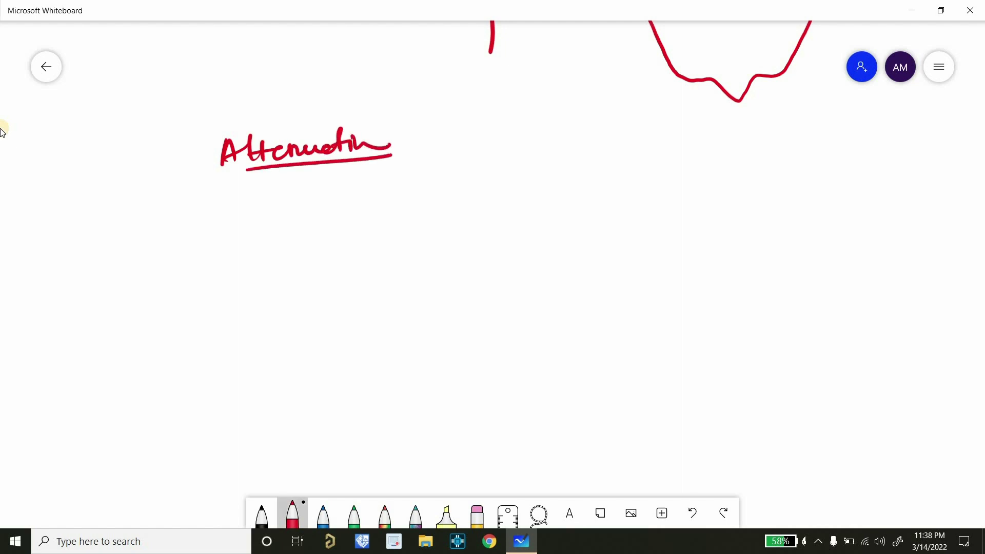
- Draw a black axis and square wave, then trace a rounded, attenuated red version over it
left_click(262, 514)
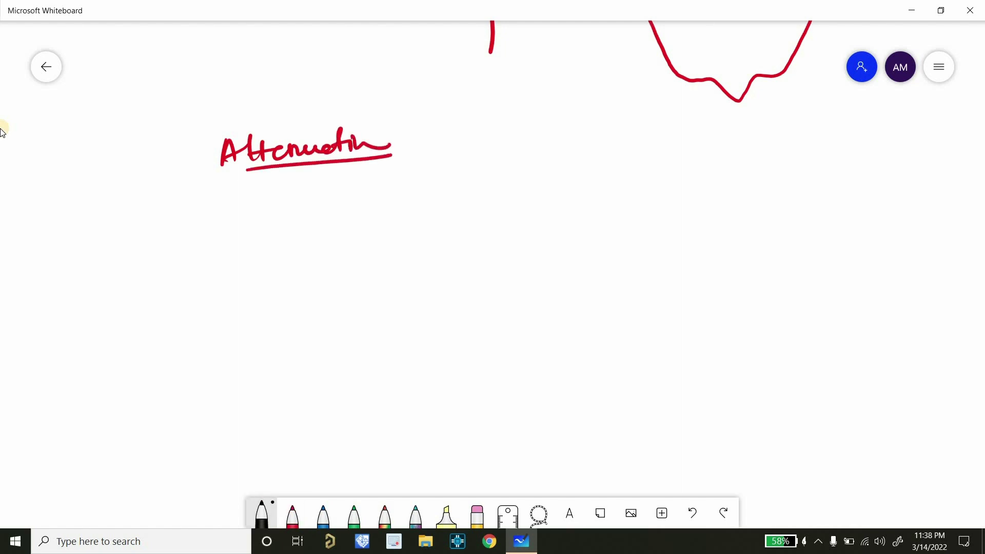
left_click_drag(468, 146, 482, 237)
mouse_move(475, 203)
left_mouse_down()
mouse_move(499, 200)
mouse_move(499, 155)
mouse_move(539, 149)
mouse_move(568, 193)
mouse_move(614, 192)
mouse_move(604, 150)
mouse_move(645, 146)
mouse_move(661, 191)
mouse_move(697, 194)
mouse_move(701, 145)
mouse_move(748, 147)
mouse_move(763, 201)
left_mouse_up()
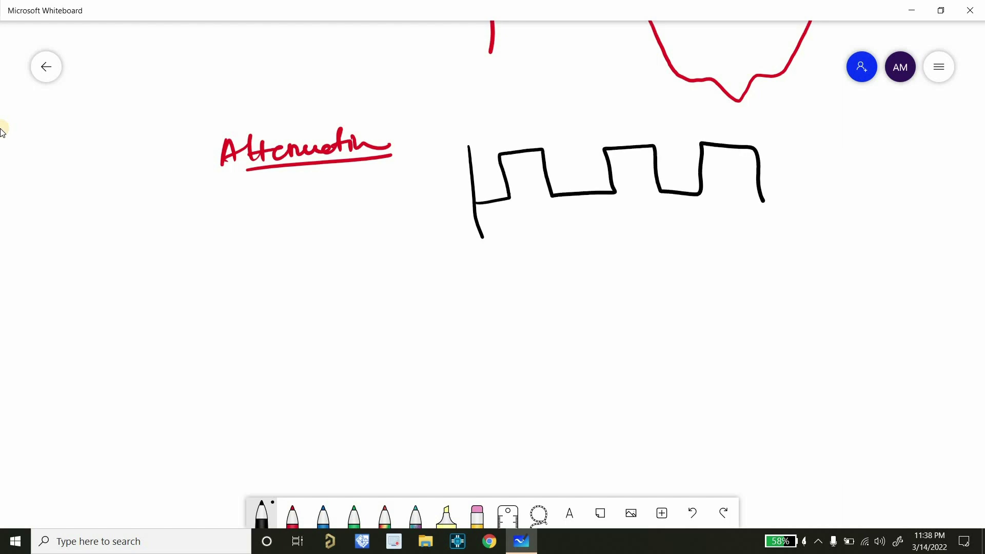
left_click(293, 515)
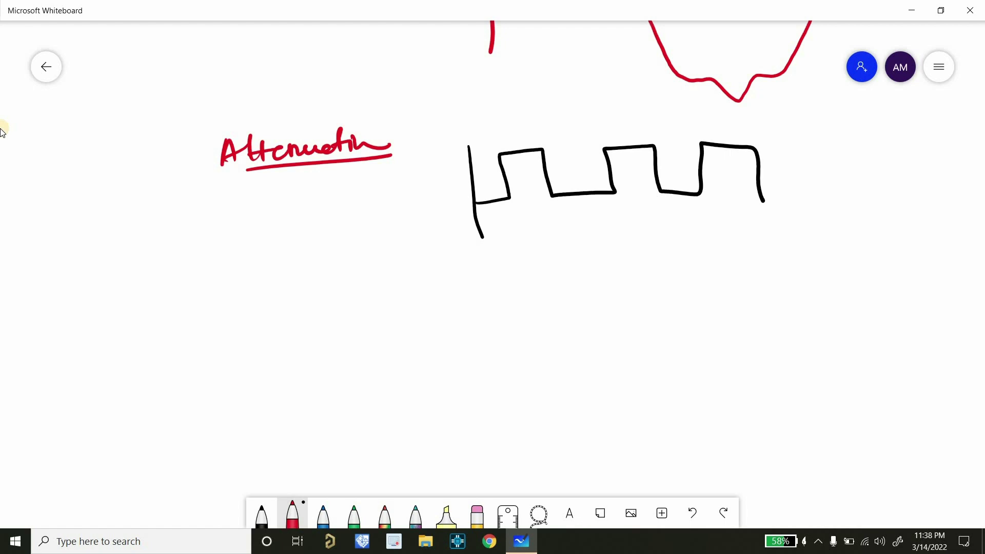
mouse_move(476, 205)
left_mouse_down()
mouse_move(509, 195)
mouse_move(515, 164)
left_mouse_up()
mouse_move(531, 162)
left_mouse_down()
mouse_move(543, 186)
mouse_move(562, 191)
mouse_move(600, 188)
mouse_move(623, 167)
mouse_move(673, 190)
mouse_move(701, 188)
mouse_move(727, 169)
mouse_move(767, 198)
left_mouse_up()
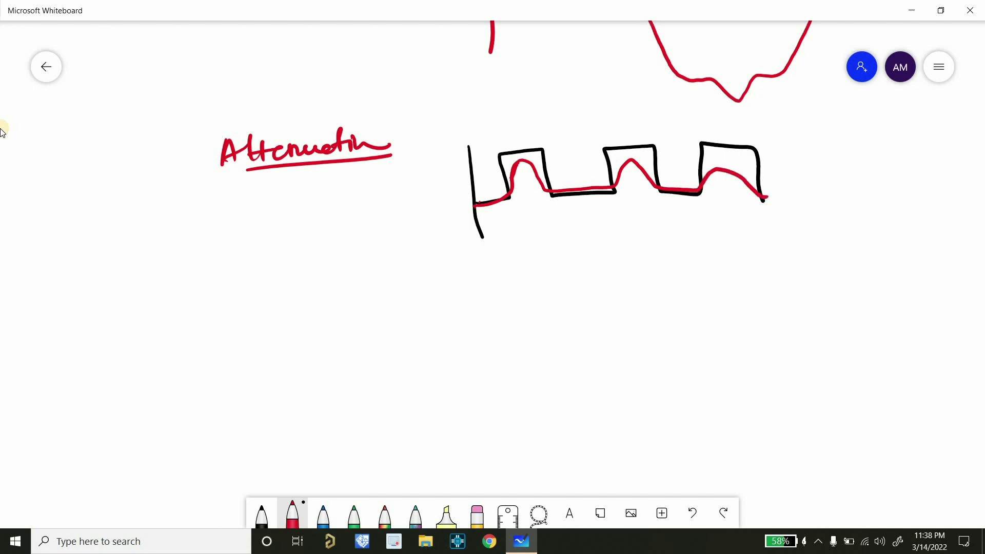
- Write '2- EMI/EMC' in red and underline EMI and EMC
mouse_move(178, 252)
left_mouse_down()
mouse_move(174, 279)
mouse_move(193, 276)
left_mouse_up()
left_click_drag(200, 273, 252, 281)
mouse_move(255, 258)
left_mouse_down()
mouse_move(266, 254)
mouse_move(263, 269)
left_mouse_up()
mouse_move(253, 281)
left_mouse_down()
mouse_move(296, 257)
mouse_move(300, 274)
left_mouse_up()
left_click_drag(308, 254, 313, 277)
left_click_drag(329, 233, 331, 294)
left_click_drag(343, 251, 341, 276)
mouse_move(343, 252)
left_mouse_down()
mouse_move(355, 249)
mouse_move(351, 263)
left_mouse_up()
left_click_drag(340, 276, 352, 274)
mouse_move(361, 255)
left_mouse_down()
mouse_move(362, 275)
mouse_move(415, 272)
left_mouse_up()
left_click_drag(353, 285, 409, 280)
left_click_drag(290, 296, 338, 293)
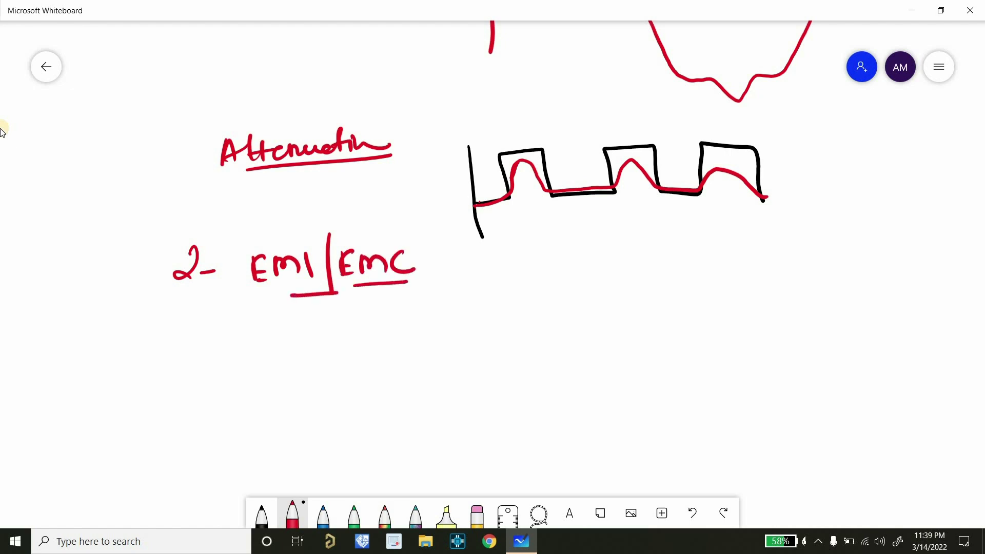
- Write 'from PCB' below and bracket EMI/EMC with an arrow pointing down-right
mouse_move(277, 315)
left_mouse_down()
mouse_move(263, 325)
mouse_move(274, 354)
mouse_move(297, 333)
mouse_move(339, 344)
left_mouse_up()
mouse_move(341, 319)
left_mouse_down()
mouse_move(343, 333)
mouse_move(367, 343)
left_mouse_up()
mouse_move(372, 317)
left_mouse_down()
mouse_move(372, 345)
mouse_move(391, 351)
left_mouse_up()
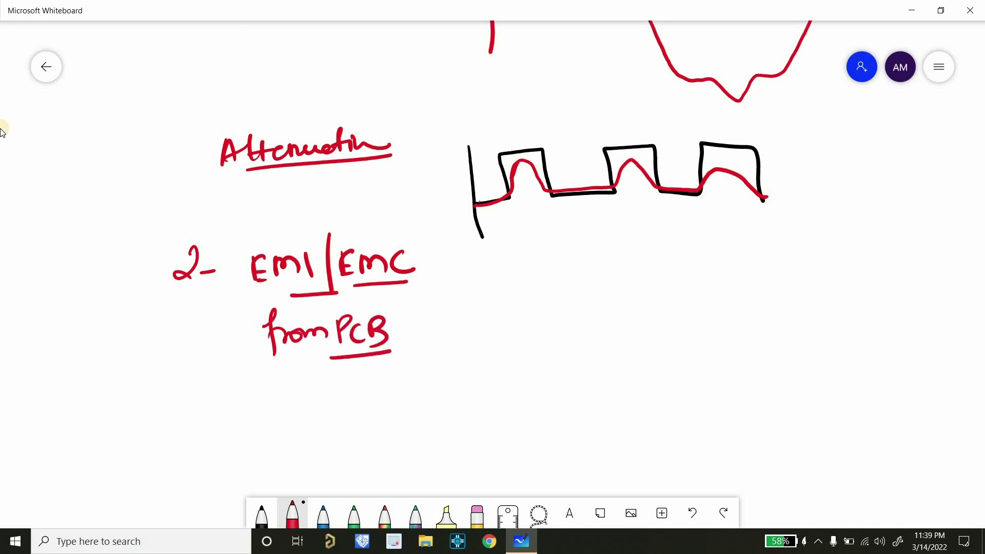
mouse_move(410, 242)
left_mouse_down()
mouse_move(435, 293)
mouse_move(413, 296)
mouse_move(482, 305)
mouse_move(493, 293)
left_mouse_up()
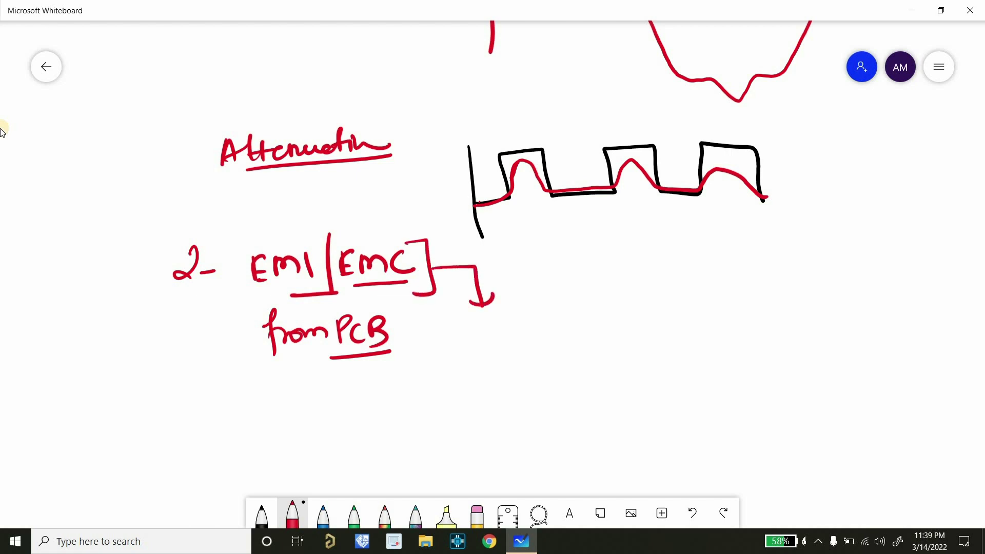
- Sketch two boxes linked by arrows, then put ticks above EMI and EMC
mouse_move(543, 315)
left_mouse_down()
mouse_move(542, 353)
mouse_move(621, 348)
mouse_move(554, 355)
mouse_move(567, 357)
left_mouse_up()
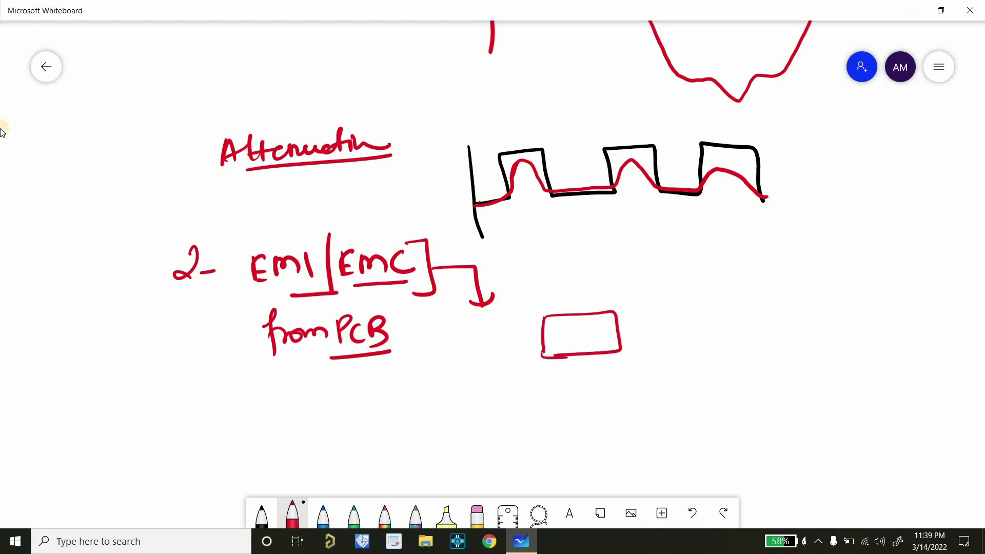
left_click_drag(433, 324, 435, 361)
mouse_move(434, 323)
left_mouse_down()
mouse_move(446, 322)
mouse_move(482, 361)
left_mouse_up()
mouse_move(482, 361)
left_mouse_down()
mouse_move(439, 367)
mouse_move(458, 372)
left_mouse_up()
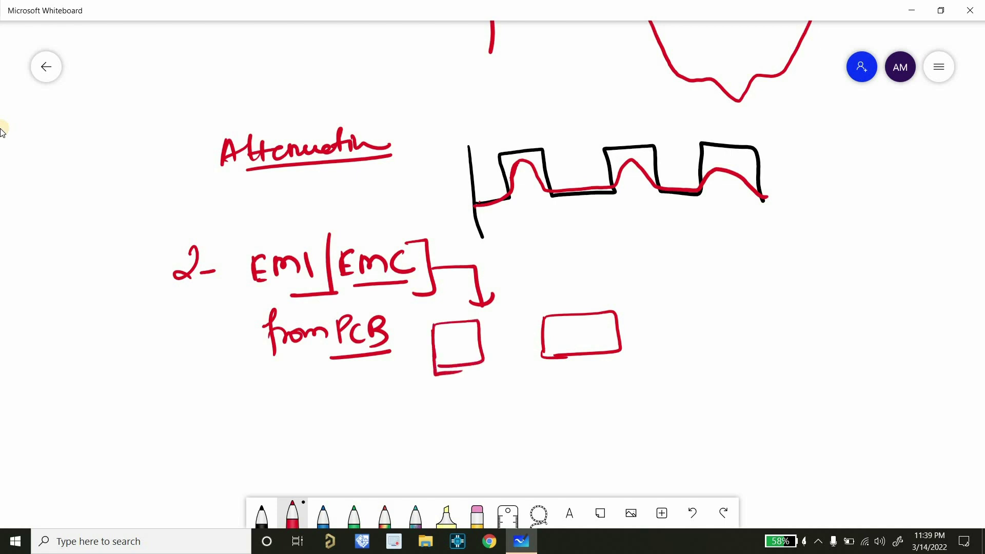
mouse_move(469, 336)
left_mouse_down()
mouse_move(484, 319)
mouse_move(524, 317)
left_mouse_up()
mouse_move(487, 312)
left_mouse_down()
mouse_move(498, 326)
mouse_move(479, 345)
mouse_move(532, 336)
left_mouse_up()
mouse_move(493, 333)
left_mouse_down()
mouse_move(523, 375)
mouse_move(551, 362)
left_mouse_up()
left_click_drag(510, 363, 509, 382)
mouse_move(568, 327)
left_mouse_down()
mouse_move(569, 343)
mouse_move(597, 329)
mouse_move(565, 343)
left_mouse_up()
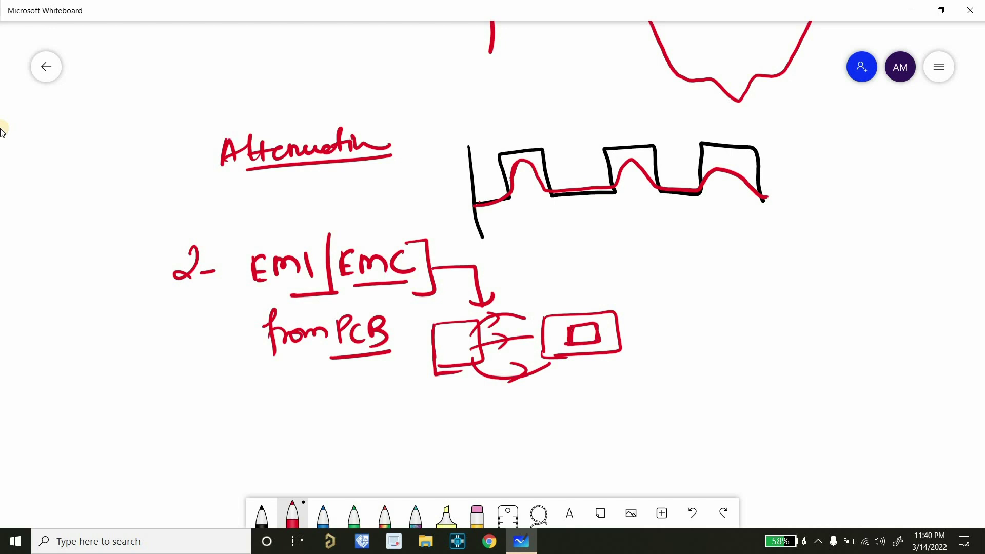
left_click_drag(276, 236, 303, 224)
left_click_drag(370, 230, 395, 219)
- Write and underline '3- Timing –' in red
mouse_move(190, 400)
left_mouse_down()
mouse_move(205, 419)
mouse_move(183, 426)
left_mouse_up()
mouse_move(213, 419)
left_mouse_down()
mouse_move(270, 412)
mouse_move(294, 394)
mouse_move(285, 428)
left_mouse_up()
mouse_move(295, 408)
left_mouse_down()
mouse_move(286, 428)
mouse_move(297, 427)
mouse_move(299, 411)
mouse_move(325, 421)
mouse_move(343, 406)
mouse_move(330, 444)
left_mouse_up()
left_click_drag(364, 415, 380, 408)
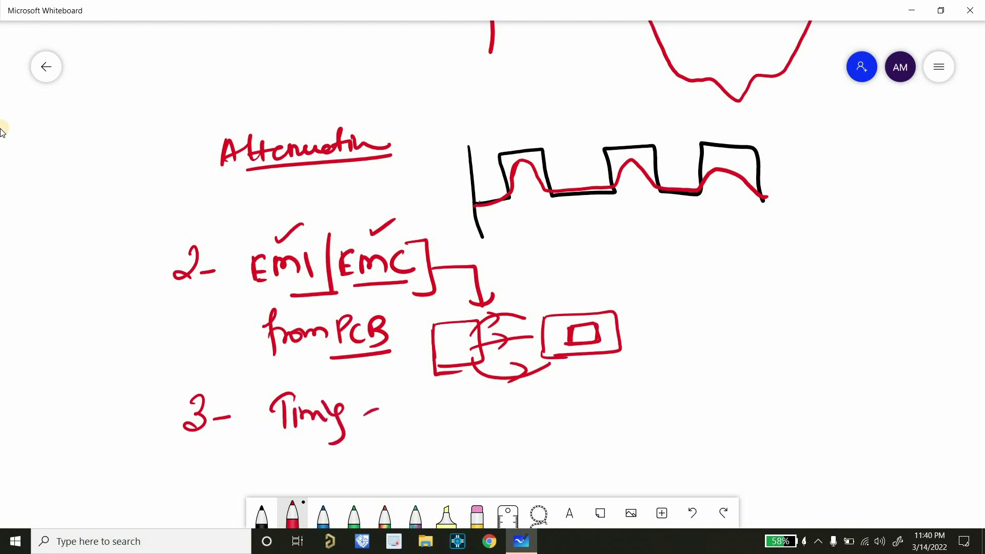
left_click_drag(266, 440, 363, 427)
- Sketch a bold pulse enclosed in a box beside Timing
mouse_move(422, 431)
left_mouse_down()
mouse_move(448, 427)
mouse_move(458, 402)
mouse_move(515, 450)
mouse_move(519, 423)
mouse_move(567, 421)
left_mouse_up()
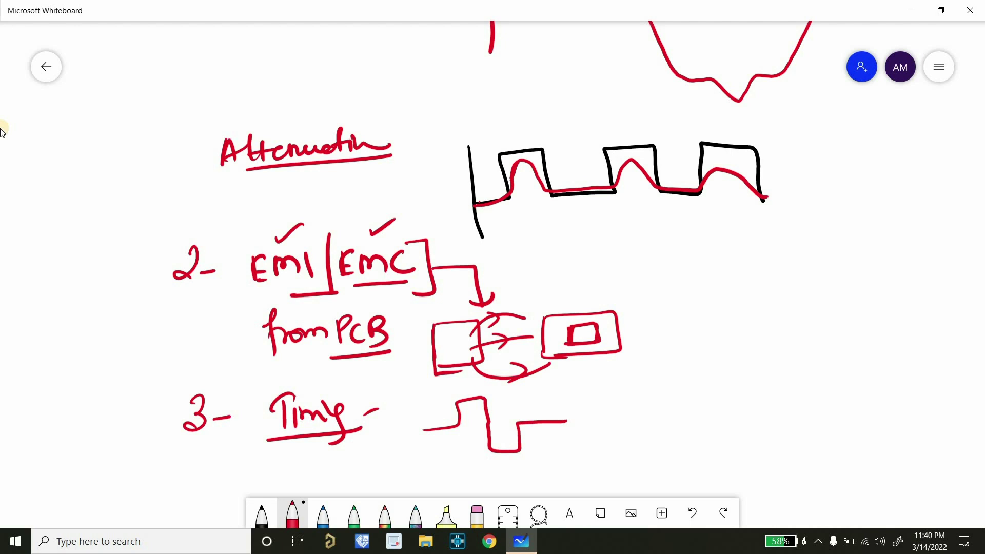
mouse_move(456, 425)
left_mouse_down()
mouse_move(456, 409)
mouse_move(489, 402)
mouse_move(493, 448)
mouse_move(519, 445)
mouse_move(521, 423)
mouse_move(548, 422)
left_mouse_up()
left_click_drag(449, 392, 452, 465)
mouse_move(450, 392)
left_mouse_down()
mouse_move(533, 389)
mouse_move(539, 445)
mouse_move(447, 465)
left_mouse_up()
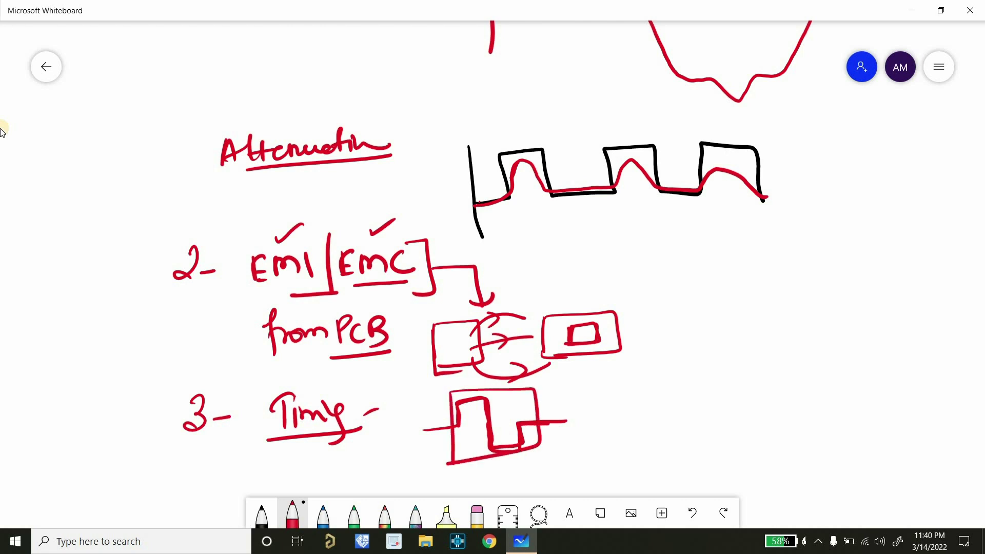
- Write '5 to 10 process', underline and circle it, and add an arrow pointing at it
mouse_move(616, 393)
left_mouse_down()
mouse_move(613, 409)
mouse_move(633, 390)
mouse_move(645, 408)
left_mouse_up()
left_click_drag(632, 396, 650, 394)
mouse_move(652, 401)
left_mouse_down()
mouse_move(737, 411)
mouse_move(747, 400)
mouse_move(809, 402)
left_mouse_up()
left_click_drag(801, 398, 819, 410)
left_click_drag(752, 418, 819, 414)
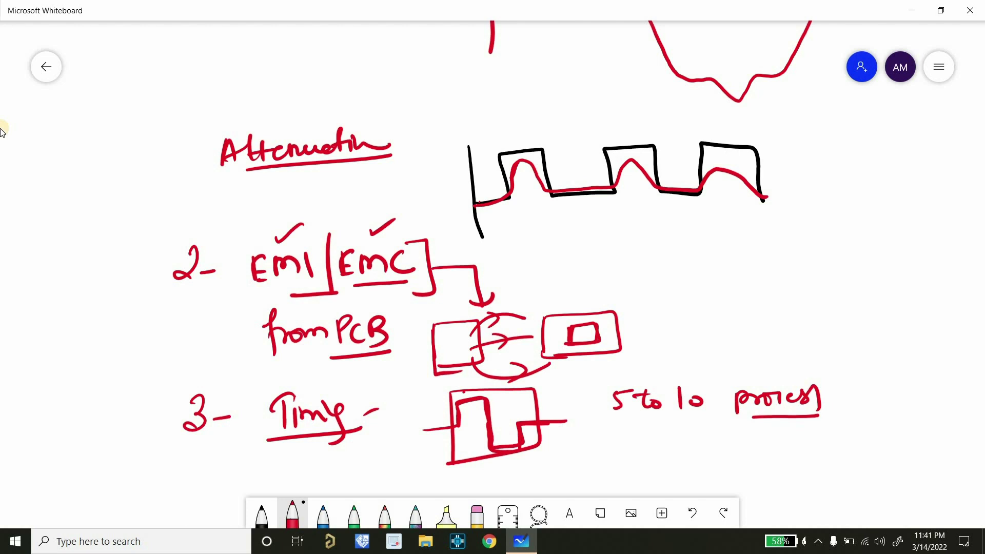
mouse_move(601, 418)
left_mouse_down()
mouse_move(676, 375)
mouse_move(796, 374)
mouse_move(842, 406)
mouse_move(764, 427)
mouse_move(639, 418)
mouse_move(601, 423)
mouse_move(612, 424)
mouse_move(602, 441)
mouse_move(613, 428)
mouse_move(595, 424)
mouse_move(625, 418)
left_mouse_up()
left_click_drag(622, 422, 625, 447)
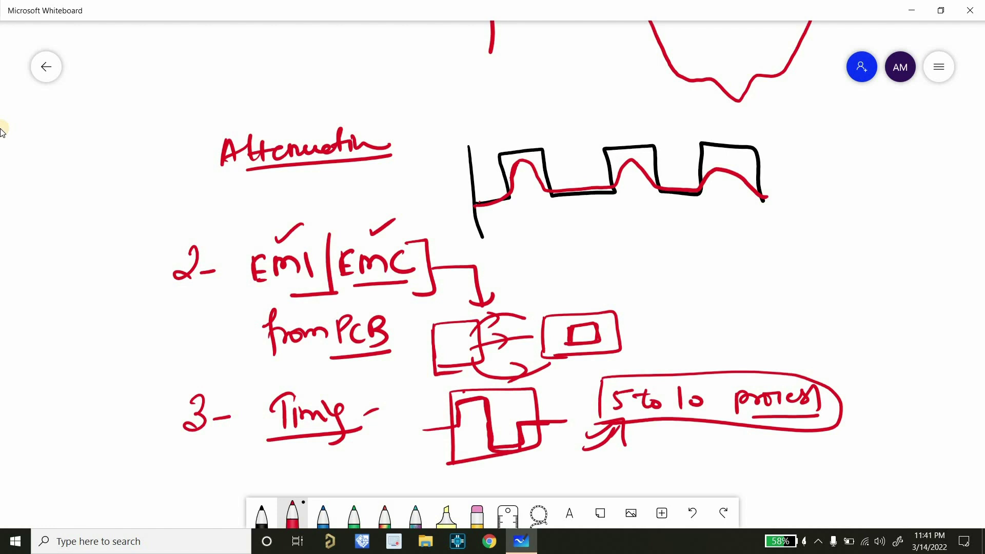
left_click_drag(611, 441, 621, 439)
- Draw arrows under the word Timing
mouse_move(299, 464)
left_mouse_down()
mouse_move(324, 450)
mouse_move(338, 458)
mouse_move(334, 468)
mouse_move(364, 448)
mouse_move(380, 465)
left_mouse_up()
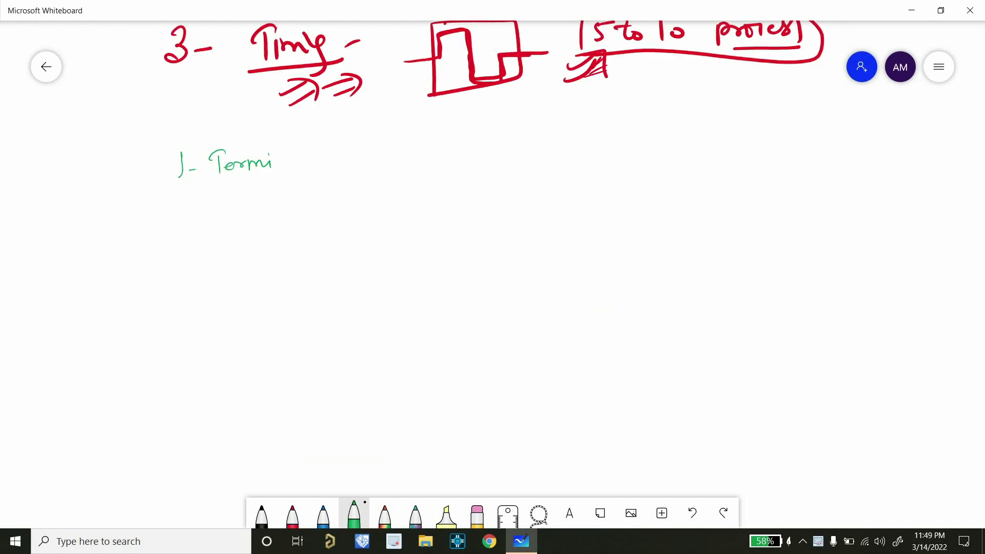
left_click_drag(272, 163, 349, 156)
left_click_drag(177, 193, 191, 208)
- Handwrite green list items 1–7, Terminations and Line delay through Emission to EMI/EMC
left_click_drag(201, 201, 210, 201)
left_click_drag(233, 189, 273, 198)
left_click_drag(281, 197, 340, 223)
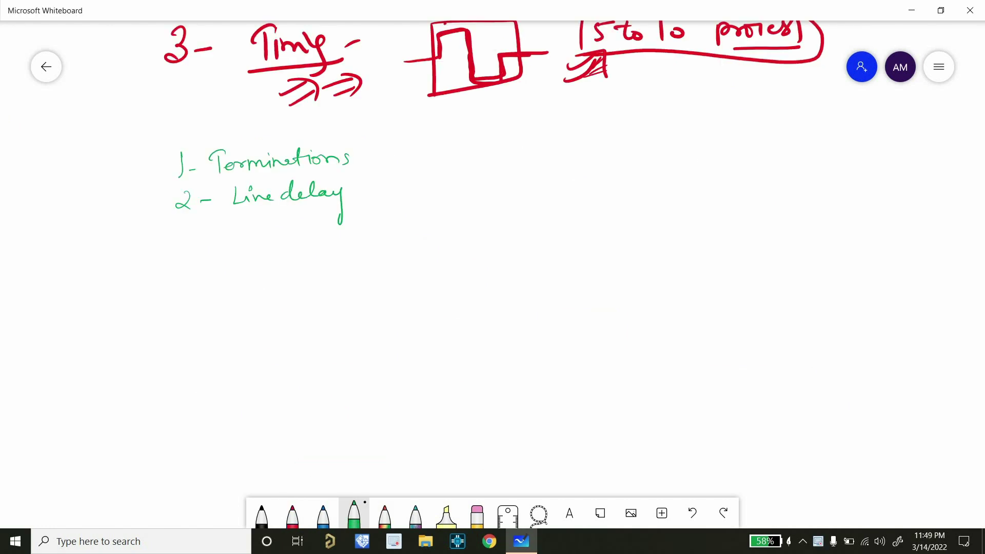
left_click_drag(179, 228, 204, 241)
left_click_drag(250, 230, 347, 239)
left_click_drag(189, 270, 341, 271)
mouse_move(193, 303)
left_mouse_down()
mouse_move(276, 313)
mouse_move(358, 302)
left_mouse_up()
left_click_drag(194, 341, 360, 344)
left_click_drag(190, 377, 346, 379)
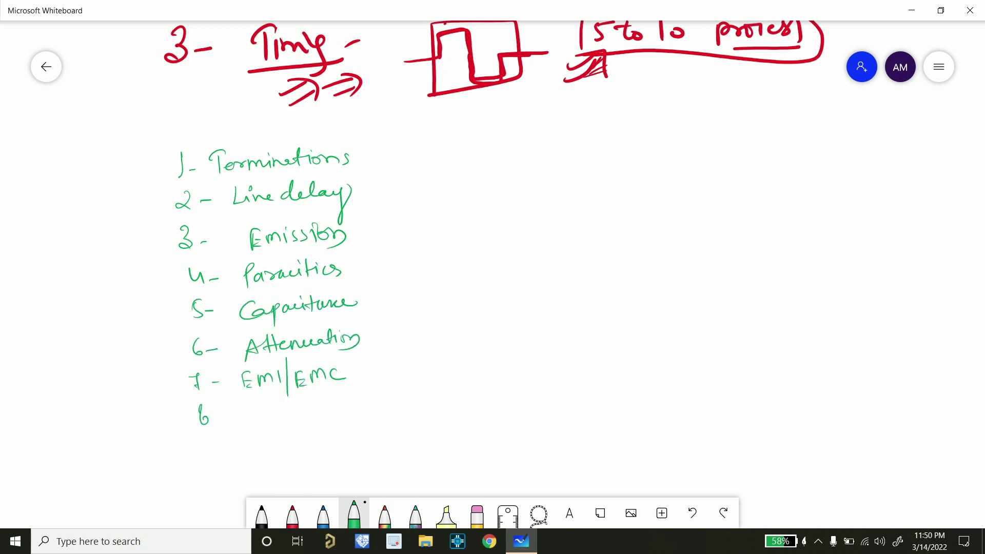
- Continue the list with Loaded lines, Non-monotonicity, GND Bounce and GND Distribution through Ringing
left_click_drag(247, 410, 368, 403)
left_click_drag(442, 149, 679, 136)
left_click_drag(447, 182, 488, 187)
left_click_drag(507, 184, 623, 180)
left_click_drag(453, 208, 487, 216)
left_click_drag(515, 213, 697, 213)
left_click_drag(518, 241, 634, 238)
left_click_drag(523, 274, 682, 264)
left_click_drag(461, 310, 644, 308)
left_click_drag(459, 341, 618, 338)
- Add items RT Degradation, Crosstalk, Stub length and Mode Conversion through Transmission Lines
mouse_move(459, 379)
left_mouse_down()
mouse_move(641, 385)
mouse_move(706, 375)
left_mouse_up()
left_click_drag(457, 410, 647, 420)
left_click_drag(728, 133, 892, 139)
left_click_drag(734, 174, 934, 169)
left_click_drag(729, 210, 853, 211)
left_click_drag(864, 213, 939, 205)
left_click_drag(730, 241, 816, 246)
left_click_drag(868, 241, 929, 241)
left_click_drag(726, 272, 767, 275)
left_click_drag(782, 272, 948, 267)
- Write items 23 to 25 in the third column, ending with RC-Delay
left_click_drag(718, 310, 891, 308)
left_click_drag(783, 341, 920, 328)
left_click_drag(717, 374, 875, 370)
left_click_drag(720, 407, 750, 410)
left_click_drag(799, 405, 909, 400)
mouse_move(731, 461)
left_mouse_down()
mouse_move(768, 444)
mouse_move(788, 467)
left_mouse_up()
- Complete 'etc' under the third column and add three trailing dots
left_click_drag(795, 465, 800, 464)
left_click_drag(748, 478, 815, 466)
left_click(825, 459)
left_click(834, 459)
left_click(857, 457)
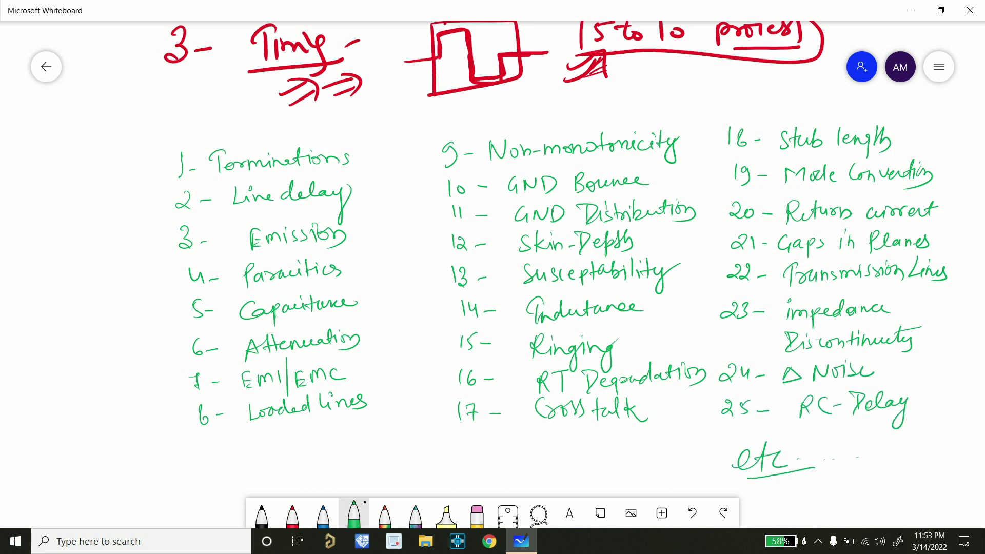